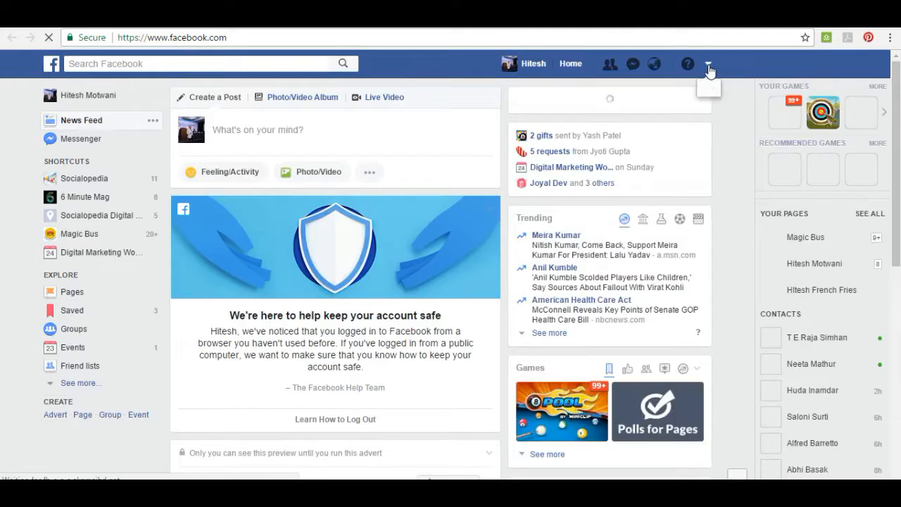
Start creating a new advert in Adverts Manager, discarding the previously unfinished campaign draft.
{"action": "left_click", "coordinate": [708, 65]}
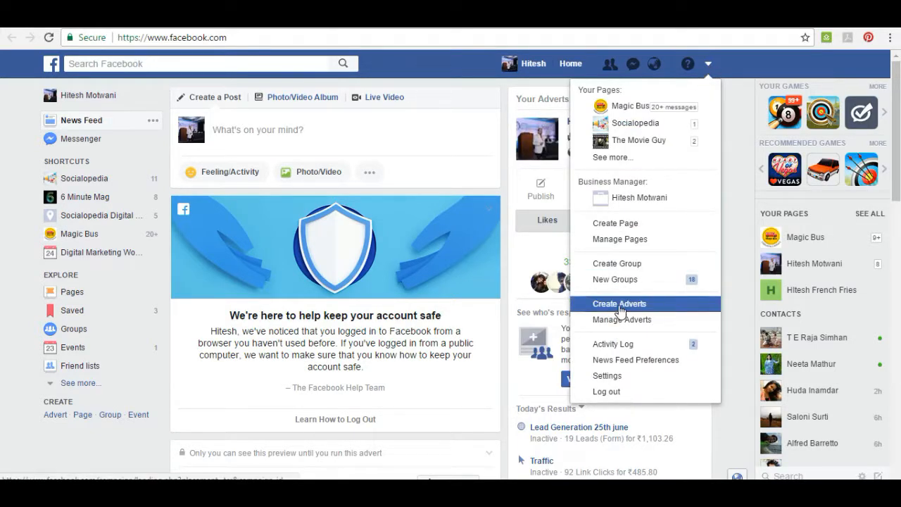
{"action": "left_click", "coordinate": [619, 310]}
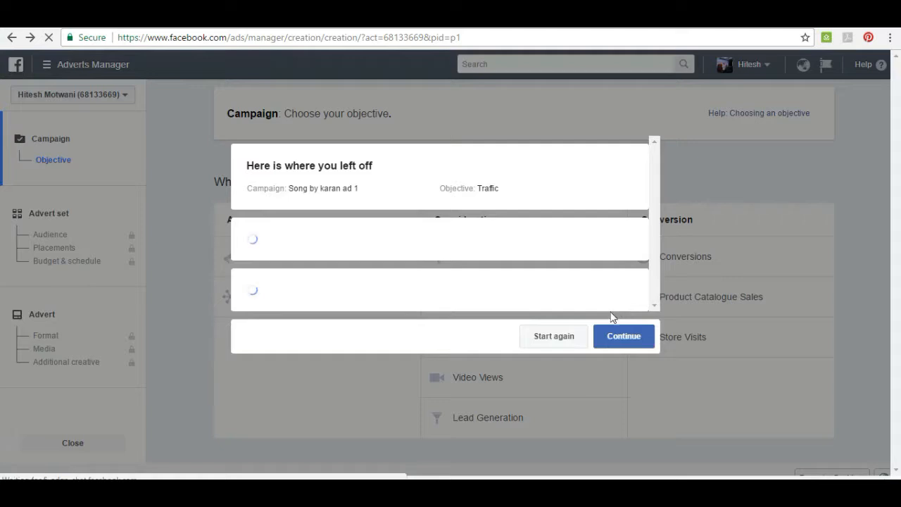
{"action": "left_click", "coordinate": [559, 340]}
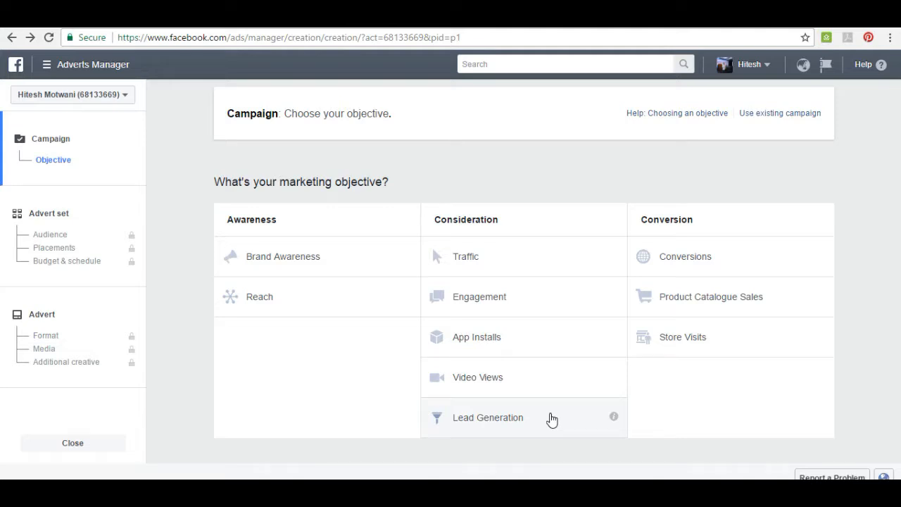
{"action": "key", "text": "alt+Tab"}
{"action": "key", "text": "alt+Tab"}
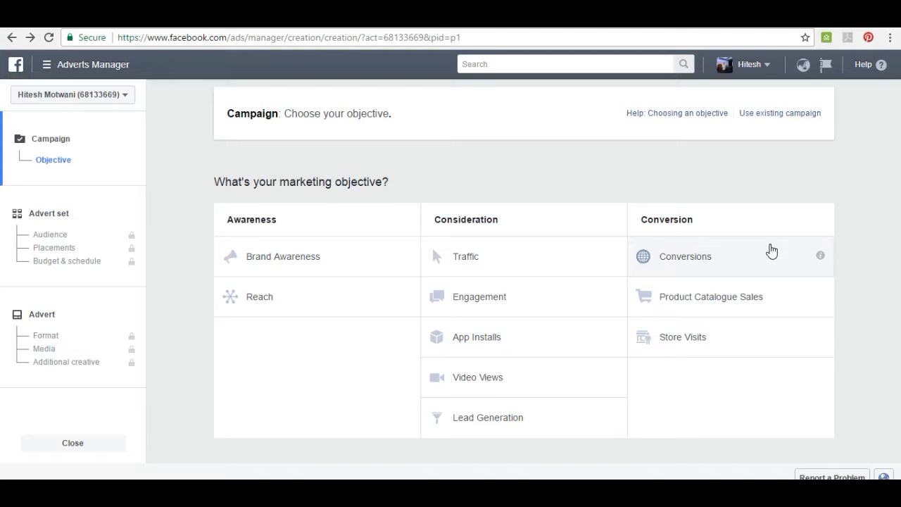
Create a campaign with the Traffic objective, name it "goto ireflydaily", and continue to the advert set.
{"action": "left_click", "coordinate": [560, 259]}
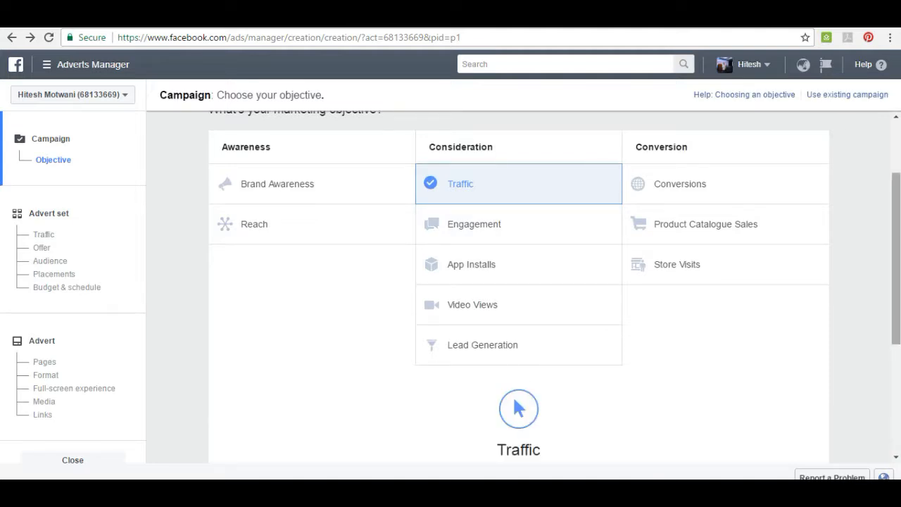
{"action": "left_click_drag", "start_coordinate": [895, 268], "coordinate": [895, 341]}
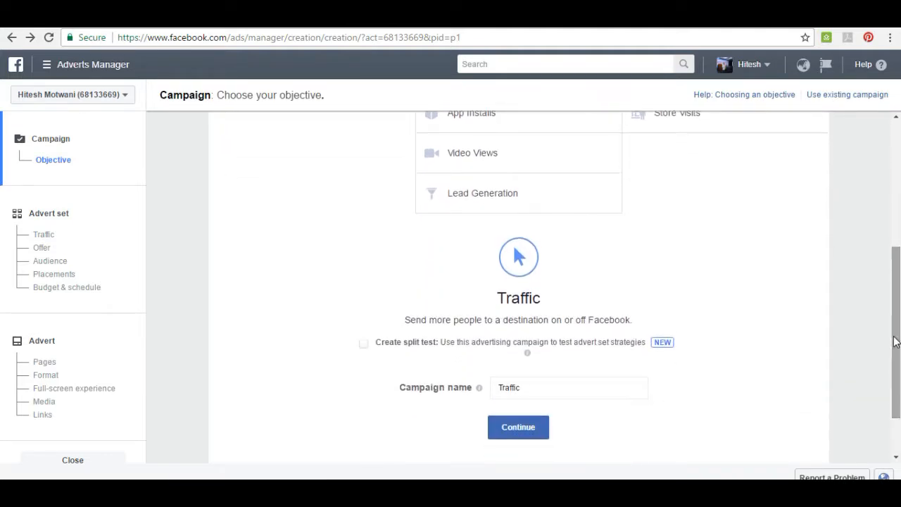
{"action": "left_click", "coordinate": [568, 386]}
{"action": "key", "text": "BackSpace"}
{"action": "key", "text": "BackSpace"}
{"action": "key", "text": "BackSpace"}
{"action": "key", "text": "BackSpace"}
{"action": "key", "text": "BackSpace"}
{"action": "key", "text": "BackSpace"}
{"action": "key", "text": "BackSpace"}
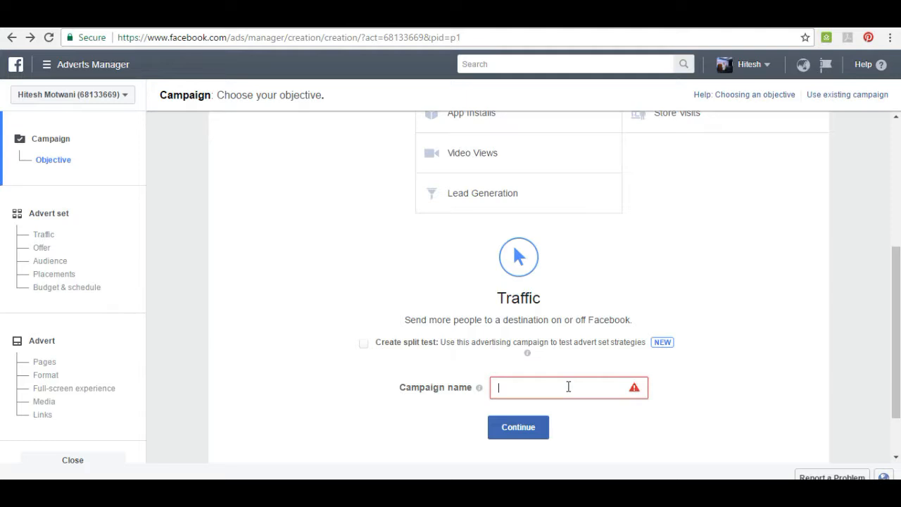
{"action": "type", "text": "tes"}
{"action": "key", "text": "BackSpace"}
{"action": "key", "text": "BackSpace"}
{"action": "key", "text": "BackSpace"}
{"action": "type", "text": "t"}
{"action": "key", "text": "BackSpace"}
{"action": "type", "text": "goto ireflydaily"}
{"action": "left_click", "coordinate": [516, 387]}
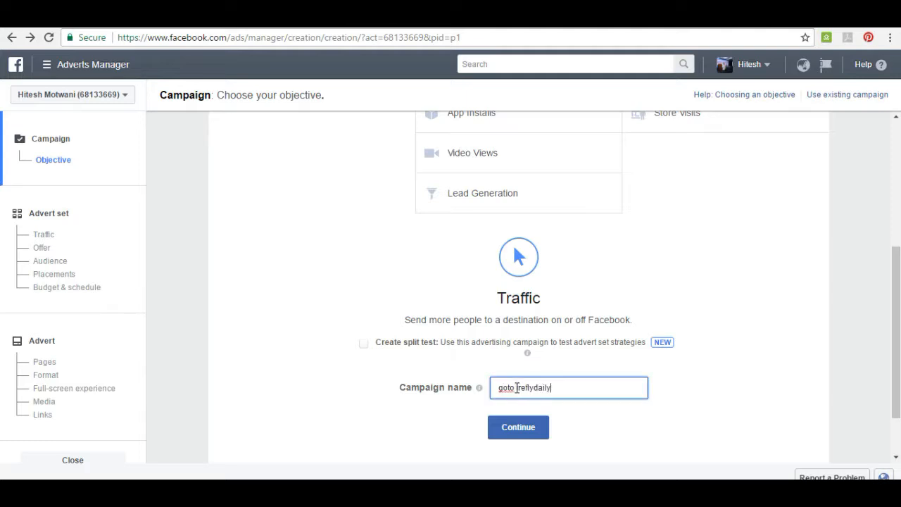
{"action": "key", "text": "BackSpace"}
{"action": "left_click", "coordinate": [531, 430]}
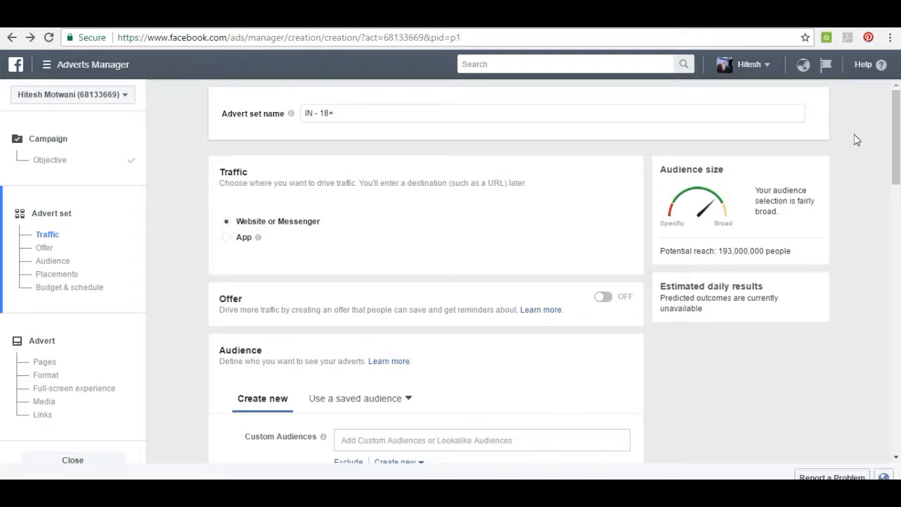
Examine the custom audience options for adding customers from an own file, leaving without creating an audience.
{"action": "left_click_drag", "start_coordinate": [894, 138], "coordinate": [894, 202]}
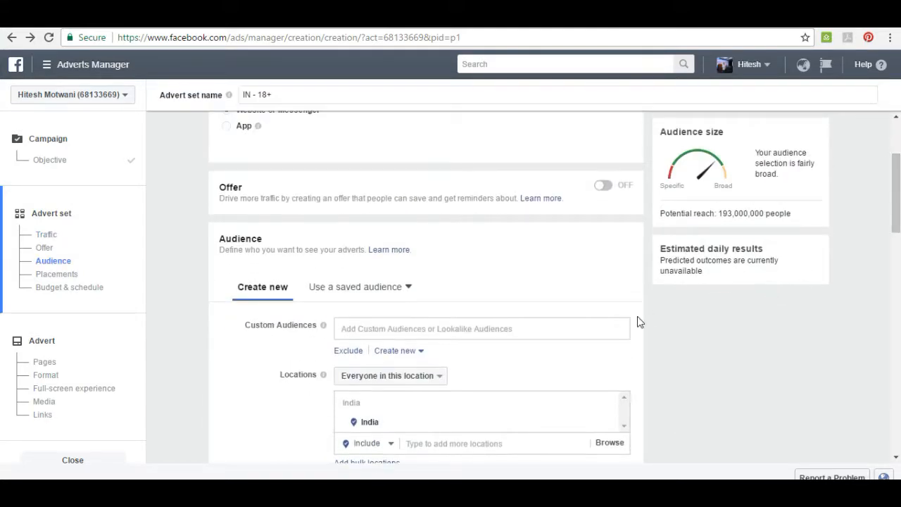
{"action": "scroll", "coordinate": [639, 322], "scroll_direction": "down", "scroll_amount": 3}
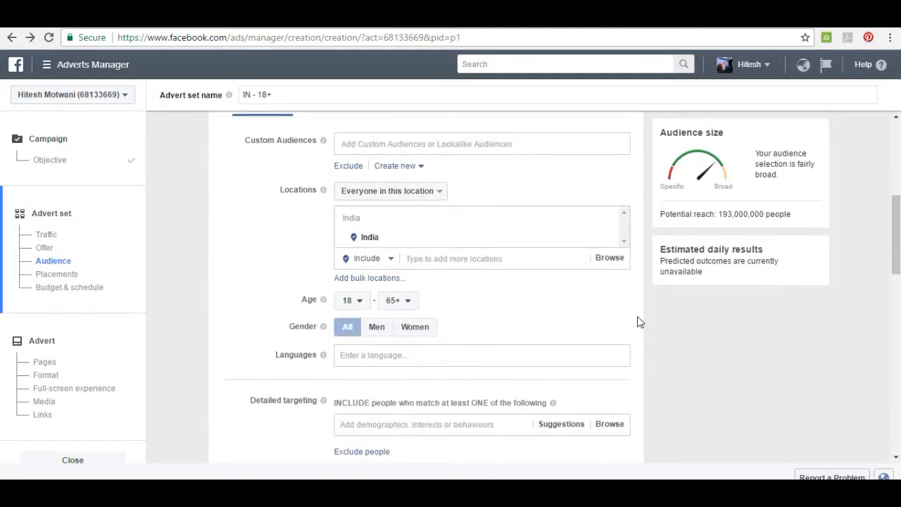
{"action": "left_click", "coordinate": [406, 146]}
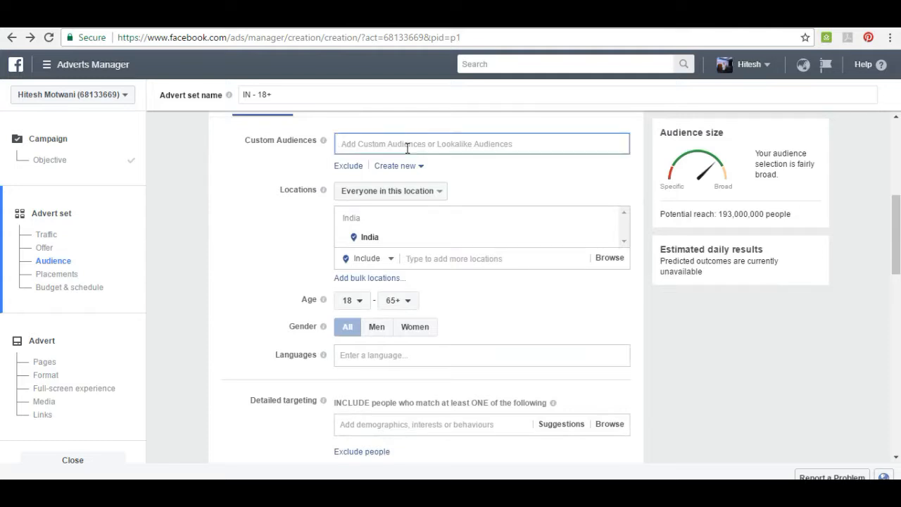
{"action": "left_click", "coordinate": [314, 166]}
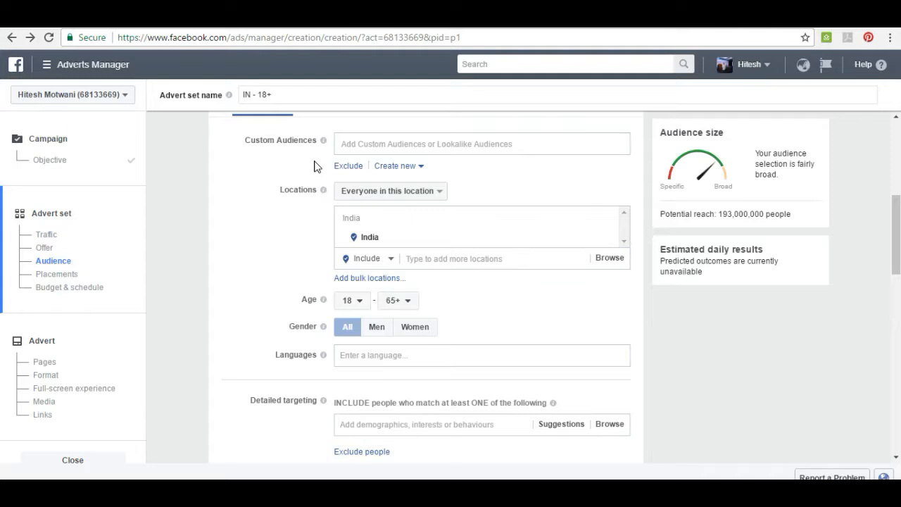
{"action": "left_click", "coordinate": [398, 166]}
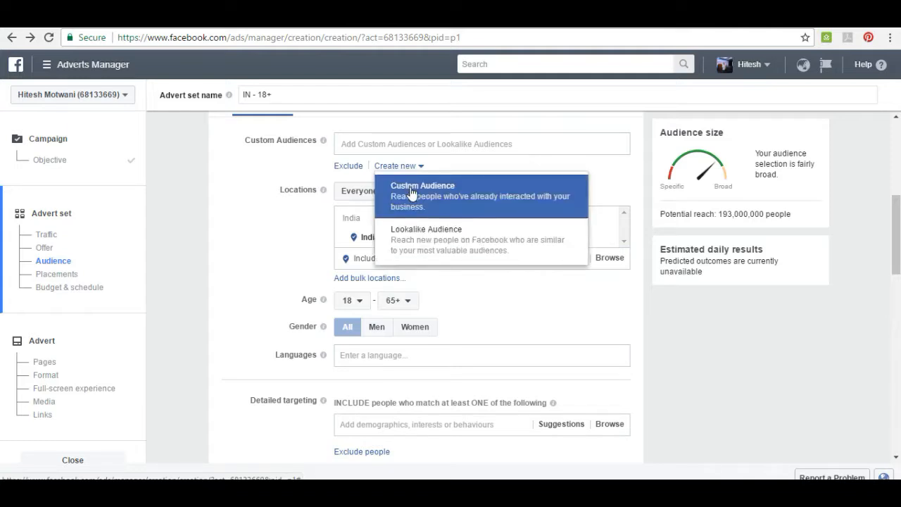
{"action": "left_click", "coordinate": [412, 191]}
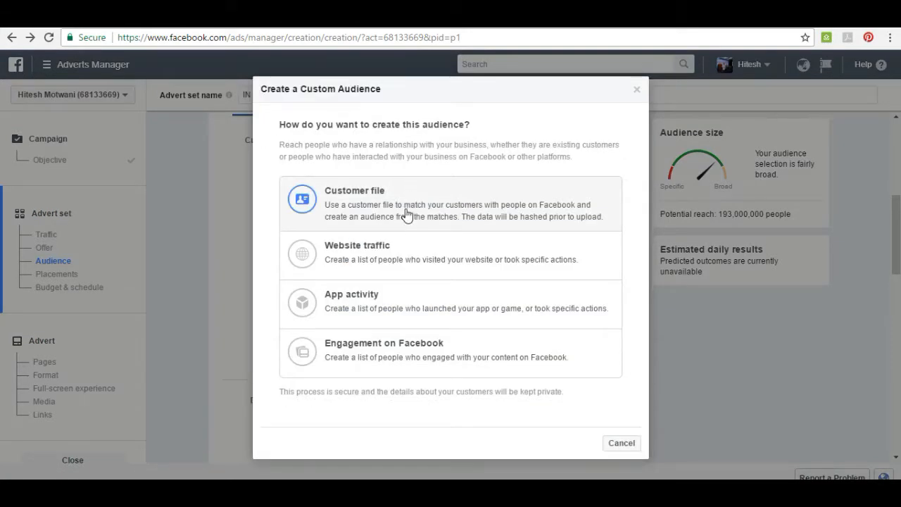
{"action": "left_click", "coordinate": [407, 214]}
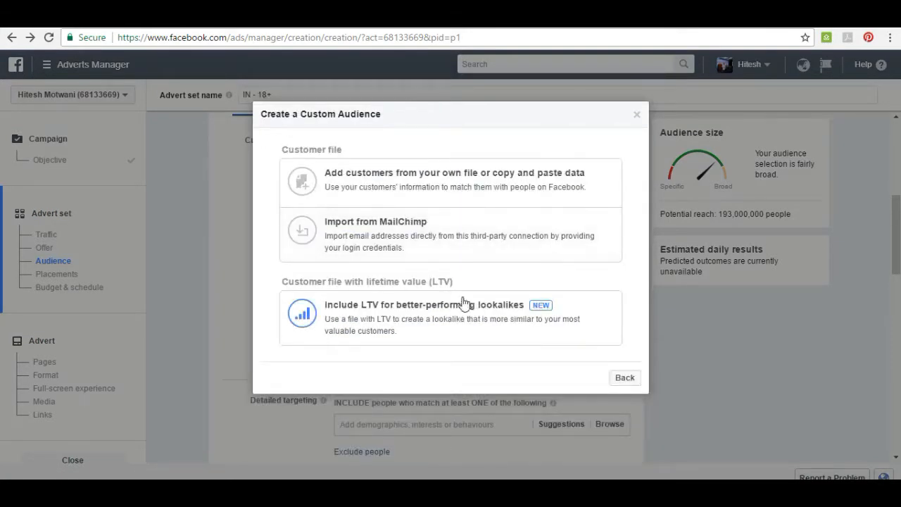
{"action": "left_click", "coordinate": [424, 185]}
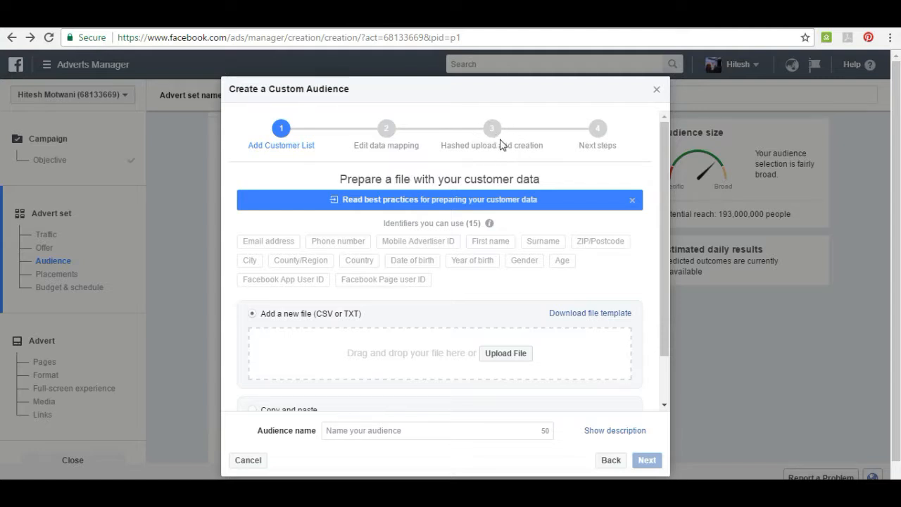
{"action": "left_click", "coordinate": [657, 91]}
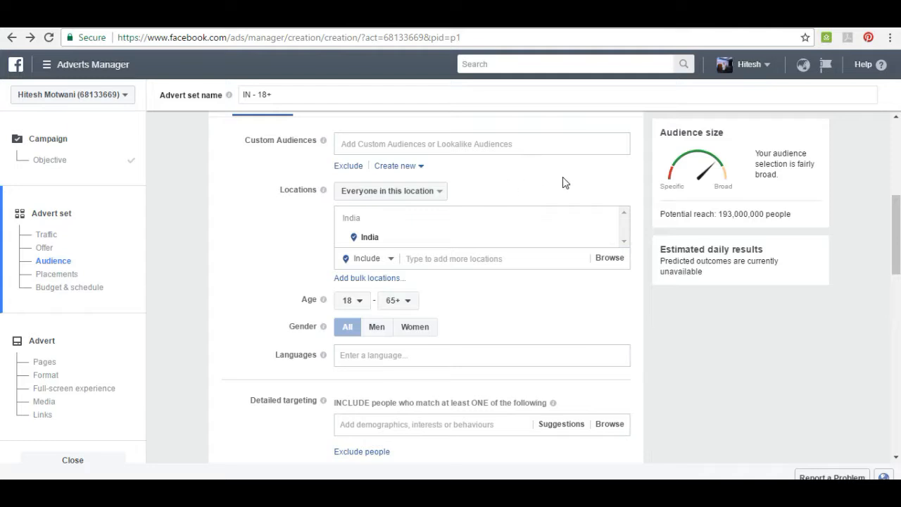
Replace India with the city of Mumbai, Maharashtra, India, as the audience's included location.
{"action": "scroll", "coordinate": [563, 183], "scroll_direction": "down", "scroll_amount": 1}
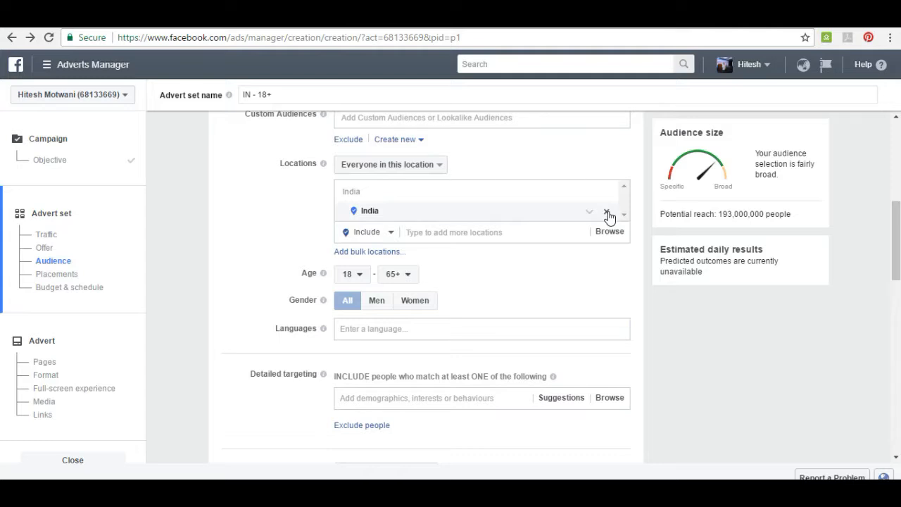
{"action": "left_click", "coordinate": [607, 213]}
{"action": "left_click", "coordinate": [509, 191]}
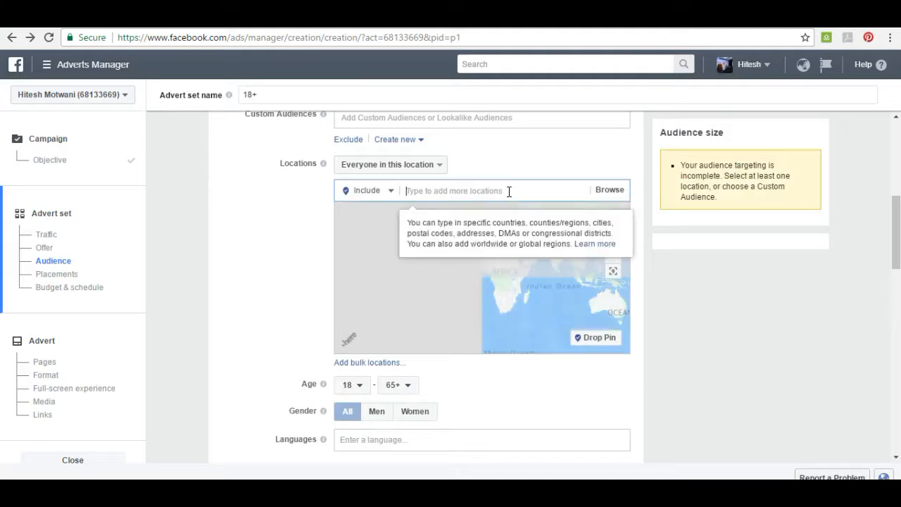
{"action": "type", "text": "mumbai"}
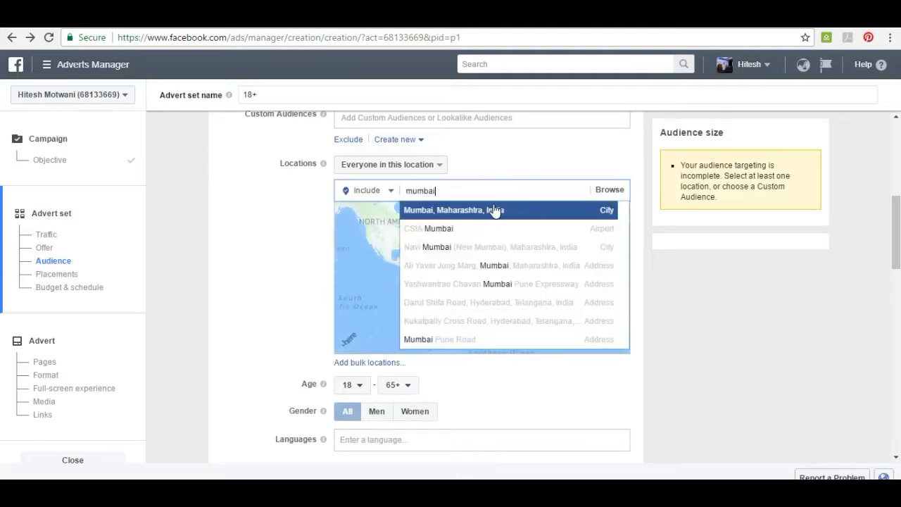
{"action": "left_click", "coordinate": [495, 209]}
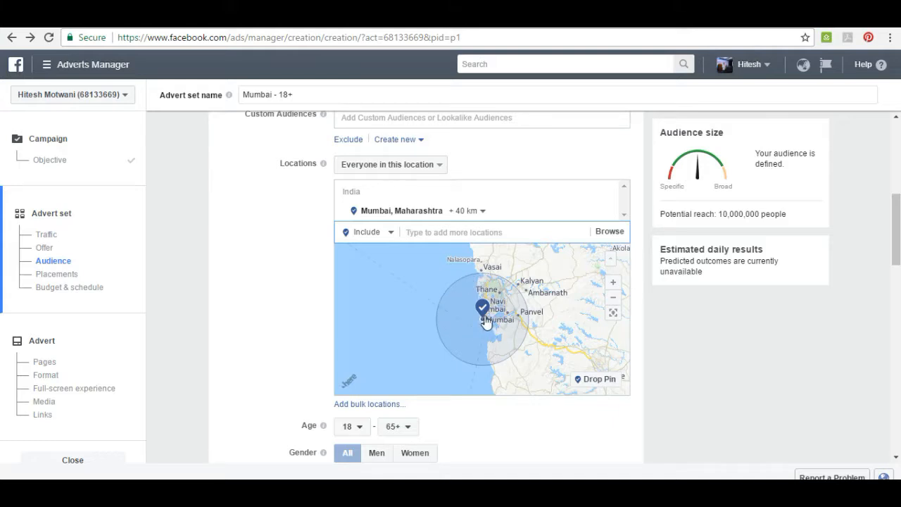
Set the targeting radius around Mumbai to 25 km.
{"action": "left_click", "coordinate": [472, 213]}
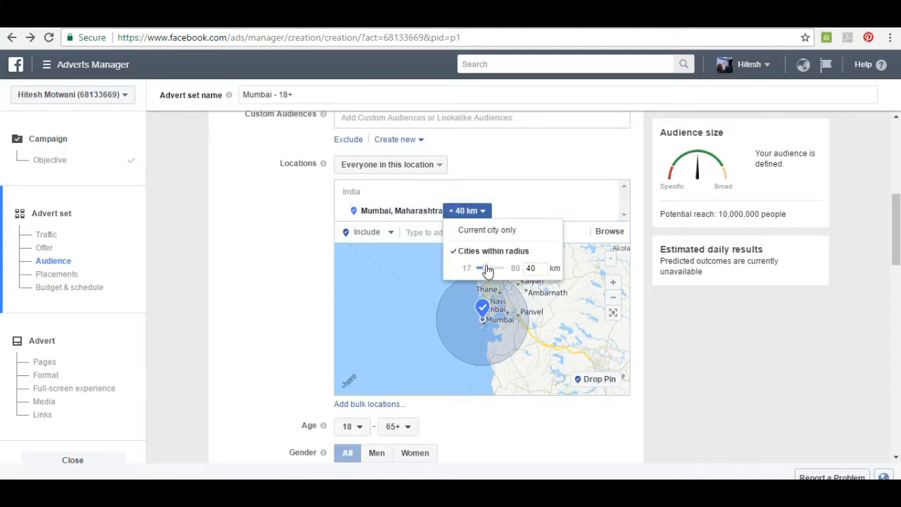
{"action": "left_click_drag", "start_coordinate": [487, 270], "coordinate": [484, 271]}
{"action": "left_click", "coordinate": [481, 268]}
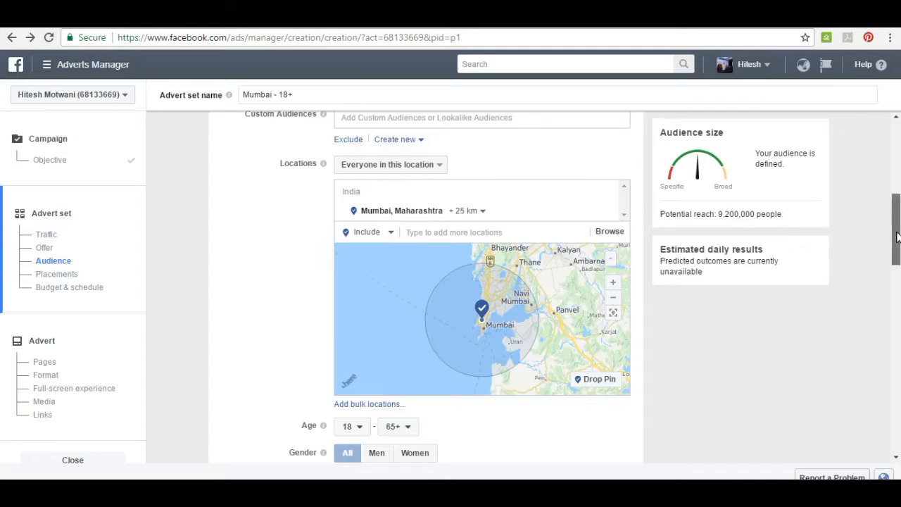
Set the audience's age range to 15–22 and its gender to Women.
{"action": "left_click_drag", "start_coordinate": [897, 236], "coordinate": [894, 256]}
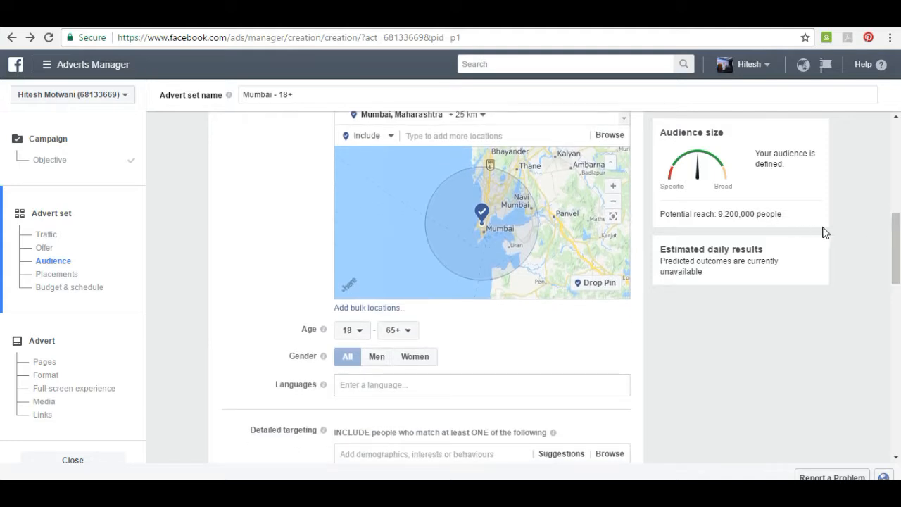
{"action": "left_click_drag", "start_coordinate": [895, 232], "coordinate": [893, 255]}
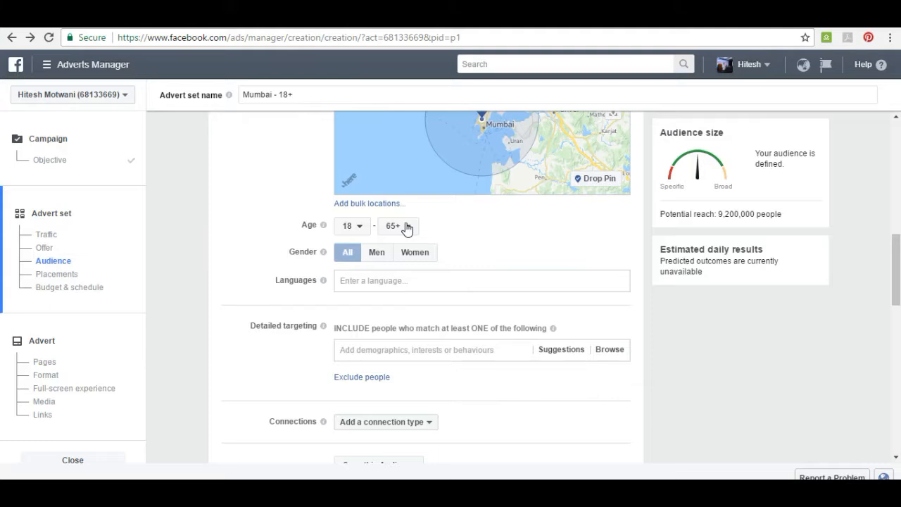
{"action": "left_click", "coordinate": [347, 231]}
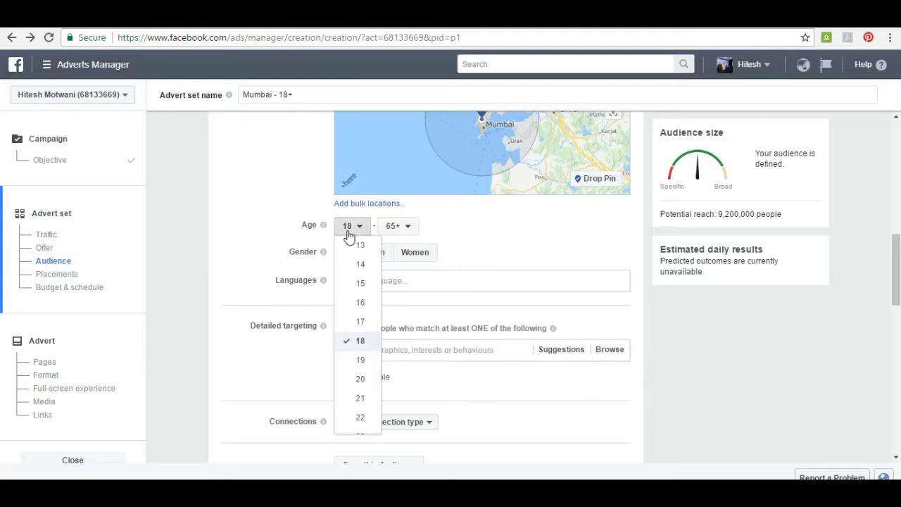
{"action": "left_click", "coordinate": [362, 291]}
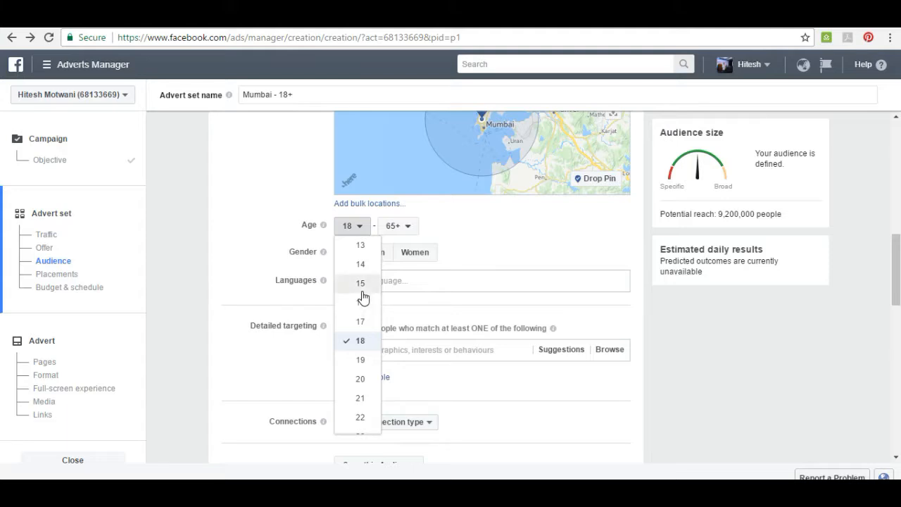
{"action": "left_click", "coordinate": [405, 229]}
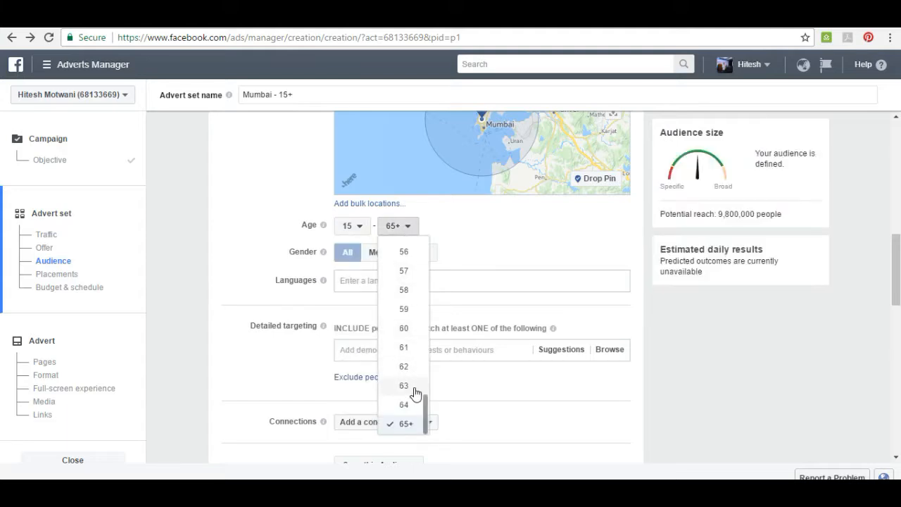
{"action": "left_click_drag", "start_coordinate": [423, 406], "coordinate": [432, 303]}
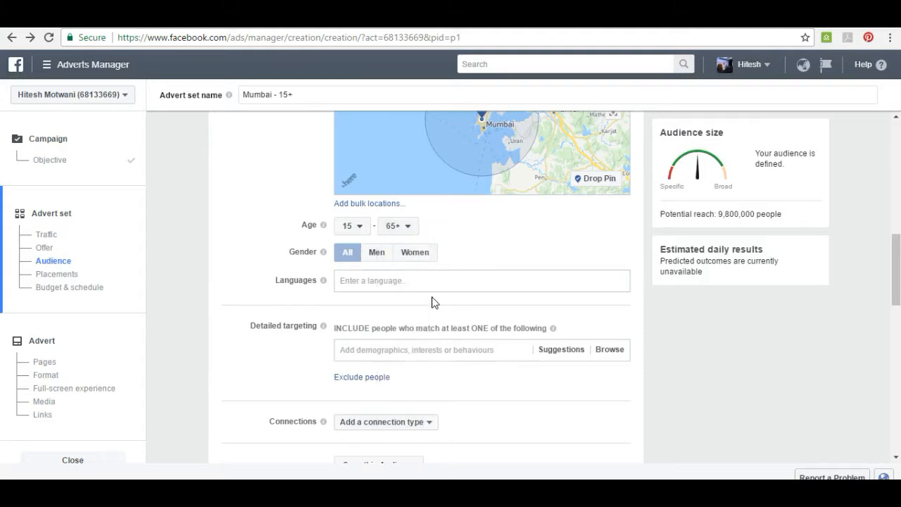
{"action": "left_click", "coordinate": [409, 234]}
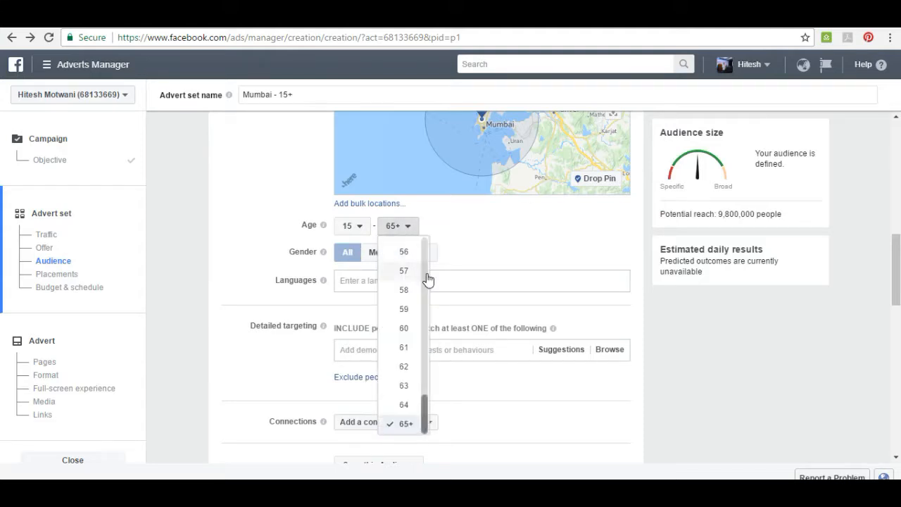
{"action": "scroll", "coordinate": [426, 275], "scroll_direction": "up", "scroll_amount": 6}
{"action": "scroll", "coordinate": [426, 275], "scroll_direction": "up", "scroll_amount": 6}
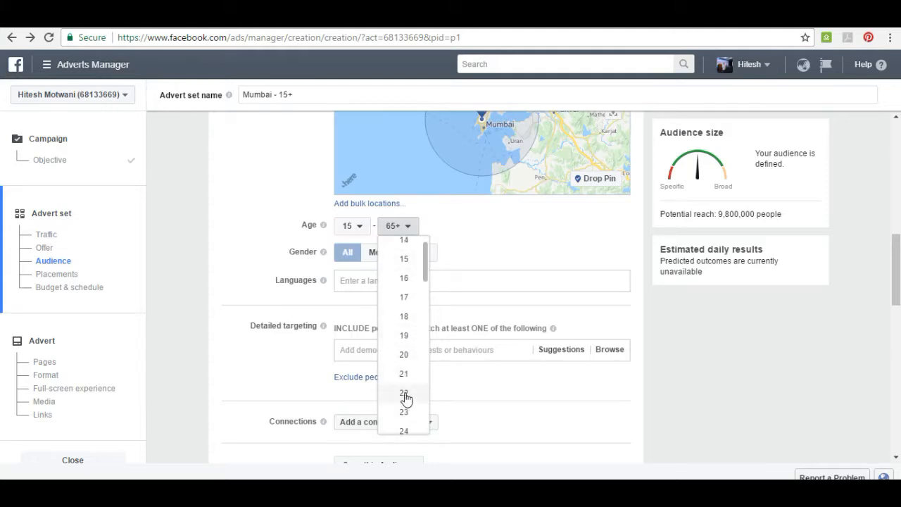
{"action": "left_click", "coordinate": [396, 393]}
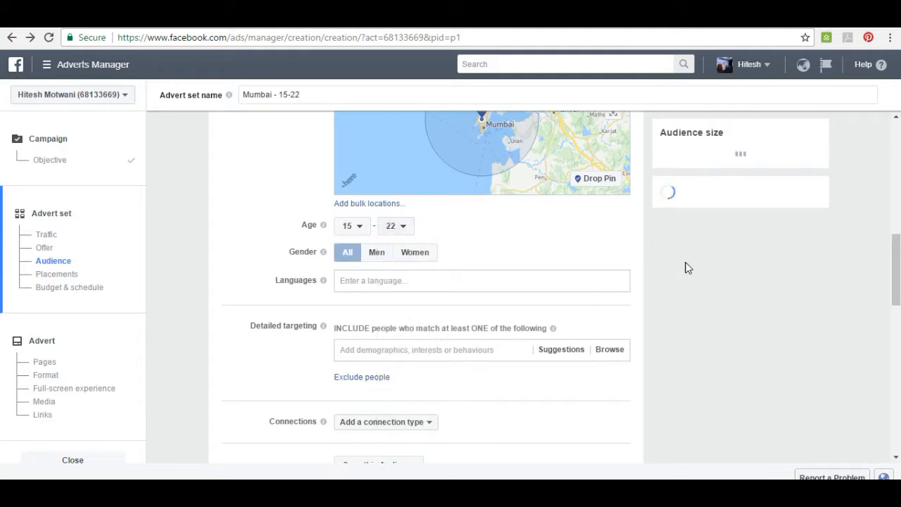
{"action": "left_click", "coordinate": [377, 253]}
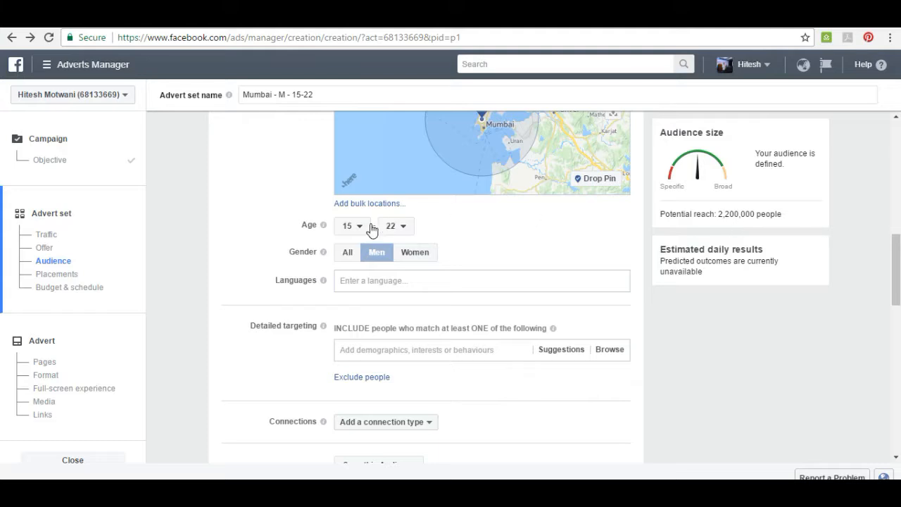
{"action": "left_click", "coordinate": [414, 251]}
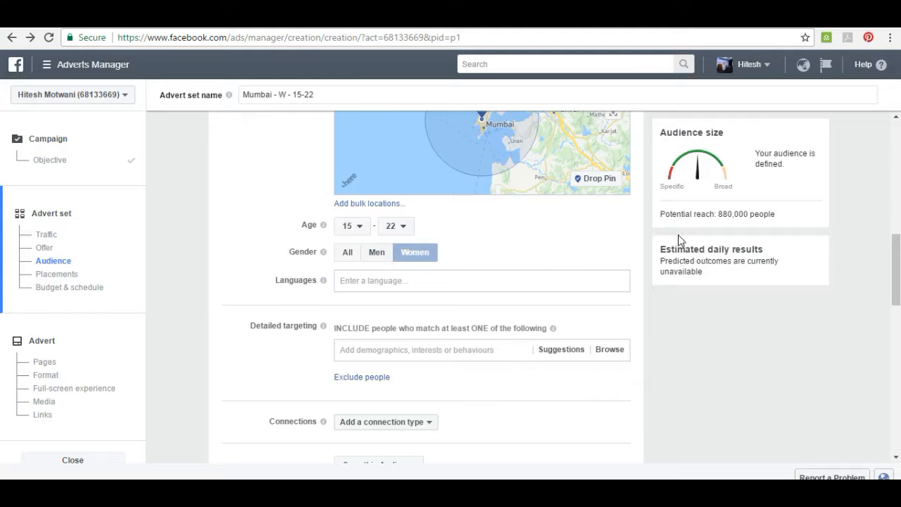
Set the audience's gender to All and add English (All) and Hindi as its languages.
{"action": "left_click", "coordinate": [349, 257]}
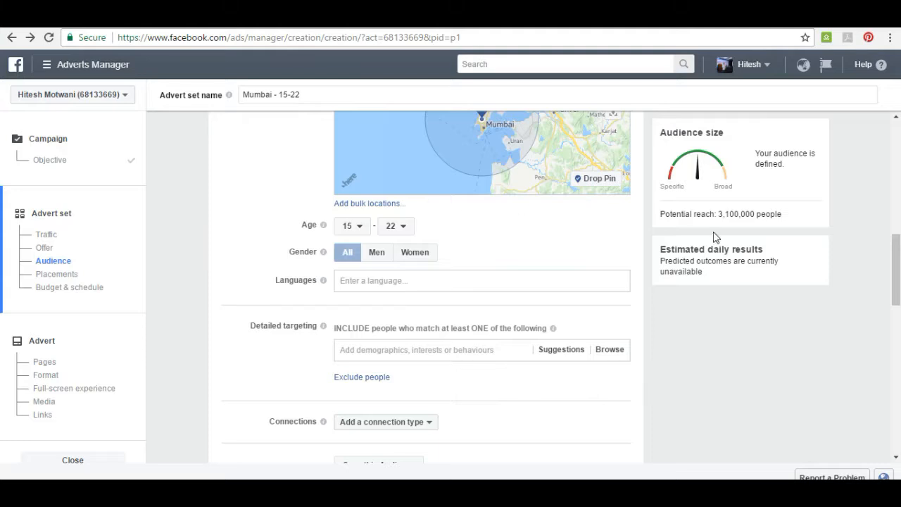
{"action": "left_click_drag", "start_coordinate": [899, 262], "coordinate": [897, 285]}
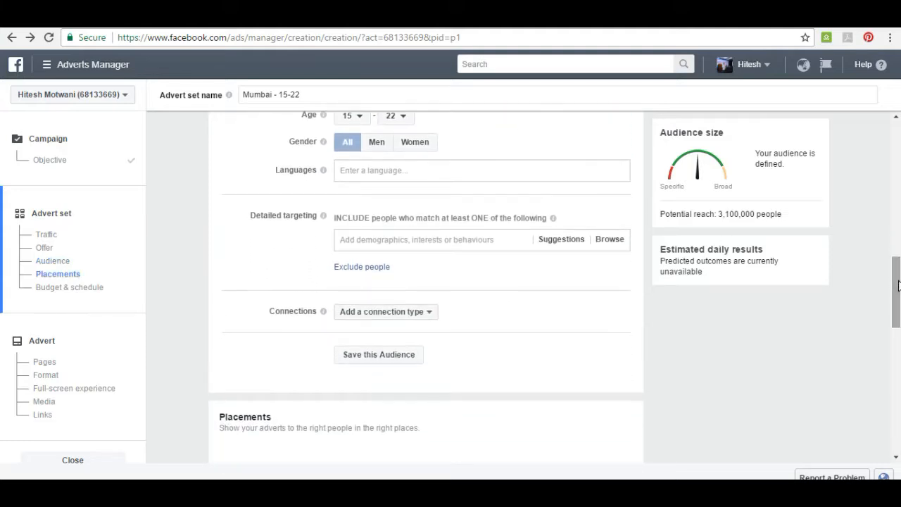
{"action": "left_click", "coordinate": [524, 174]}
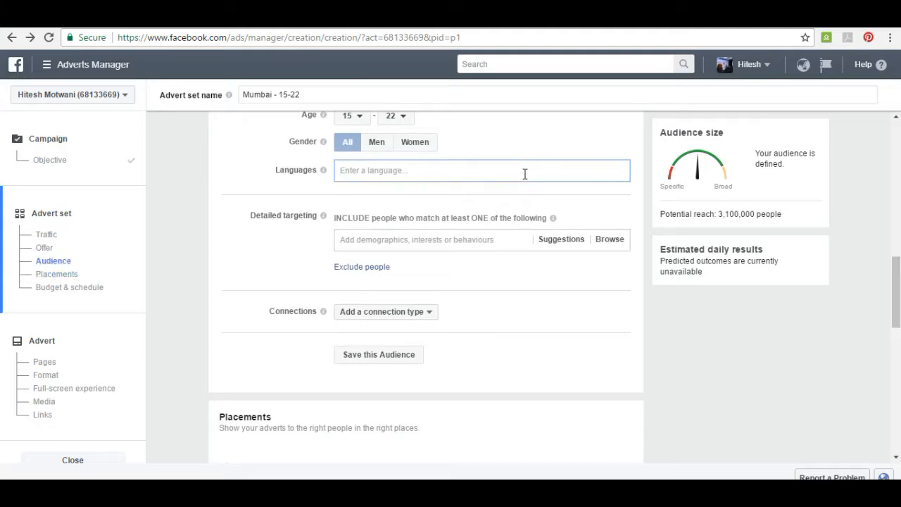
{"action": "type", "text": "eng"}
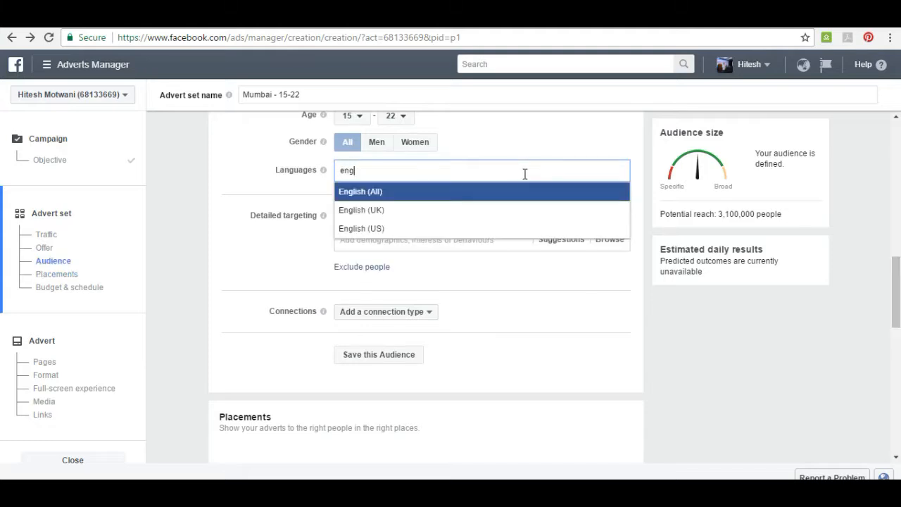
{"action": "key", "text": "Return"}
{"action": "type", "text": "hindi"}
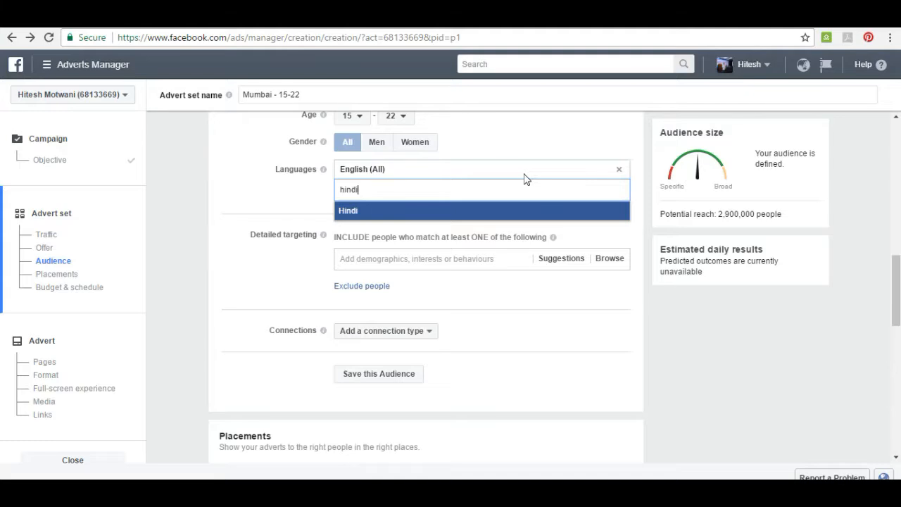
{"action": "key", "text": "Return"}
Add Bengali, Gujarati and Marathi to the audience's languages.
{"action": "type", "text": "benga"}
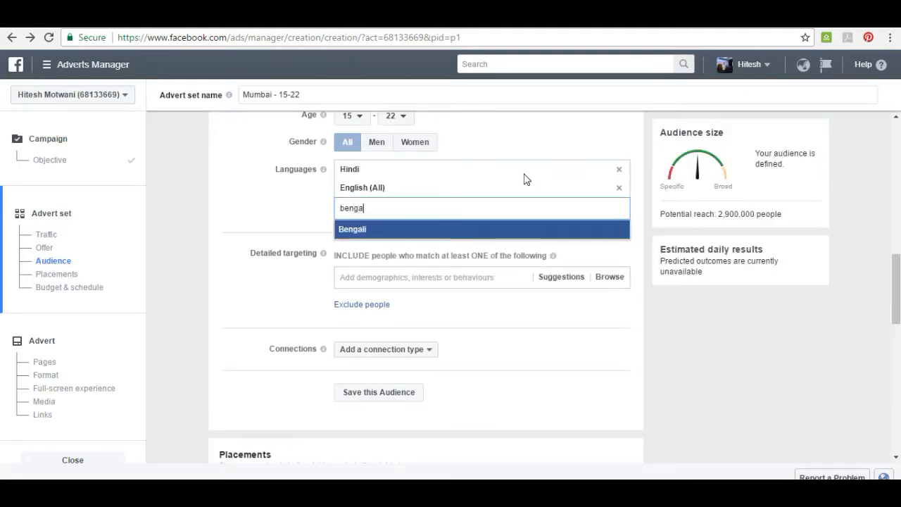
{"action": "key", "text": "Return"}
{"action": "type", "text": "gujat"}
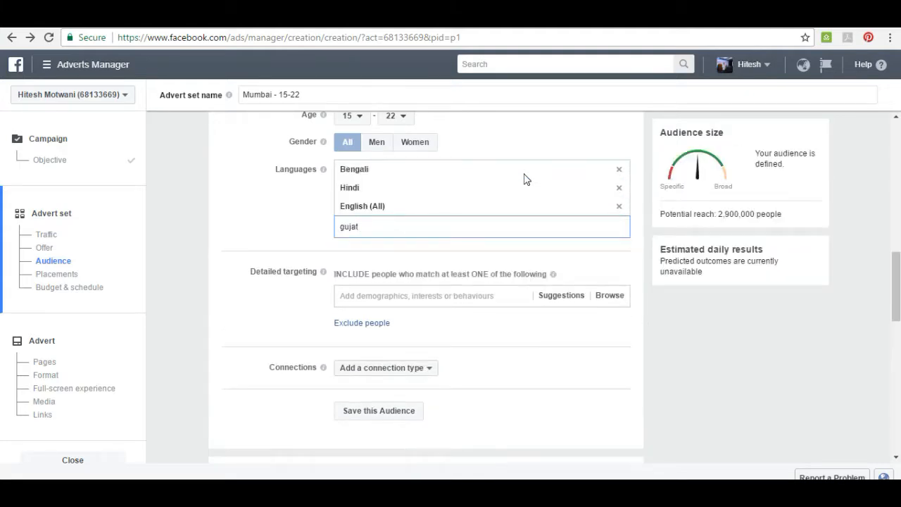
{"action": "key", "text": "BackSpace"}
{"action": "key", "text": "Return"}
{"action": "type", "text": "mrat"}
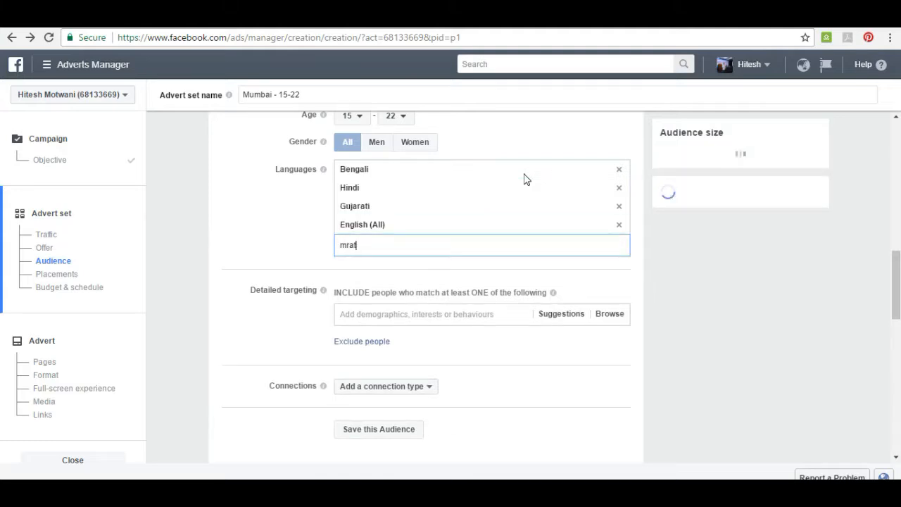
{"action": "key", "text": "BackSpace"}
{"action": "key", "text": "BackSpace"}
{"action": "key", "text": "BackSpace"}
{"action": "type", "text": "ara"}
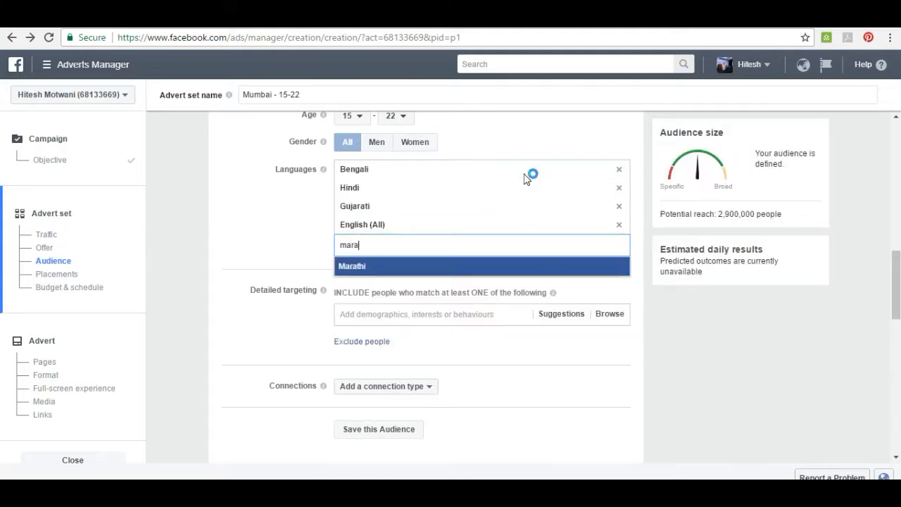
{"action": "key", "text": "Return"}
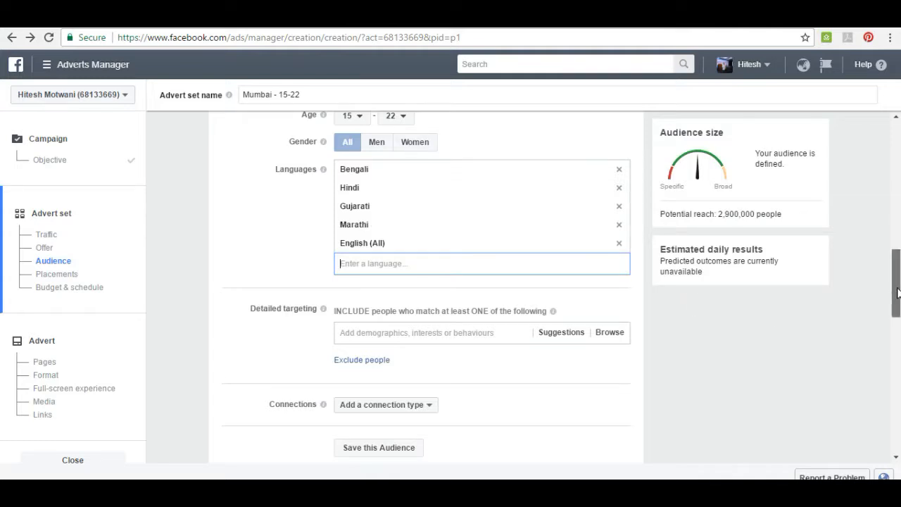
Search the detailed targeting options for "newly engaged", review the matches and clear the search without adding any.
{"action": "scroll", "coordinate": [896, 292], "scroll_direction": "down", "scroll_amount": 2}
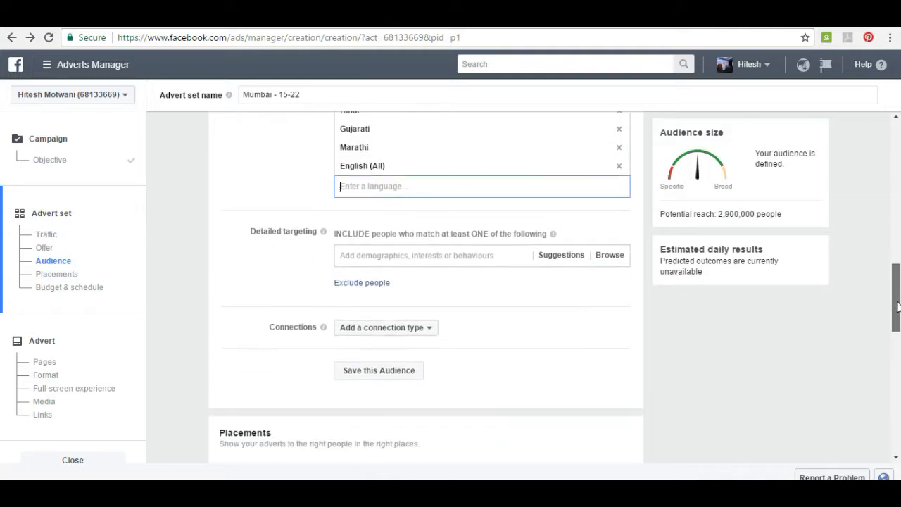
{"action": "left_click", "coordinate": [482, 234]}
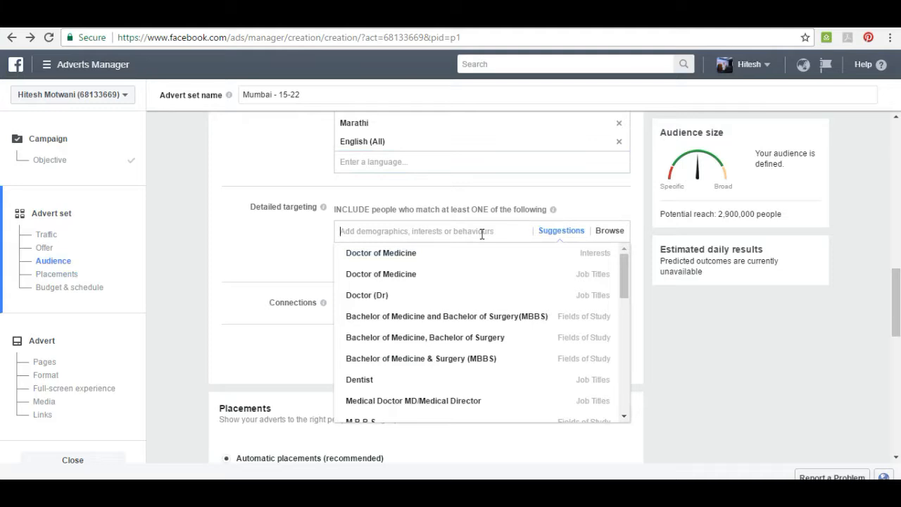
{"action": "left_click", "coordinate": [306, 237]}
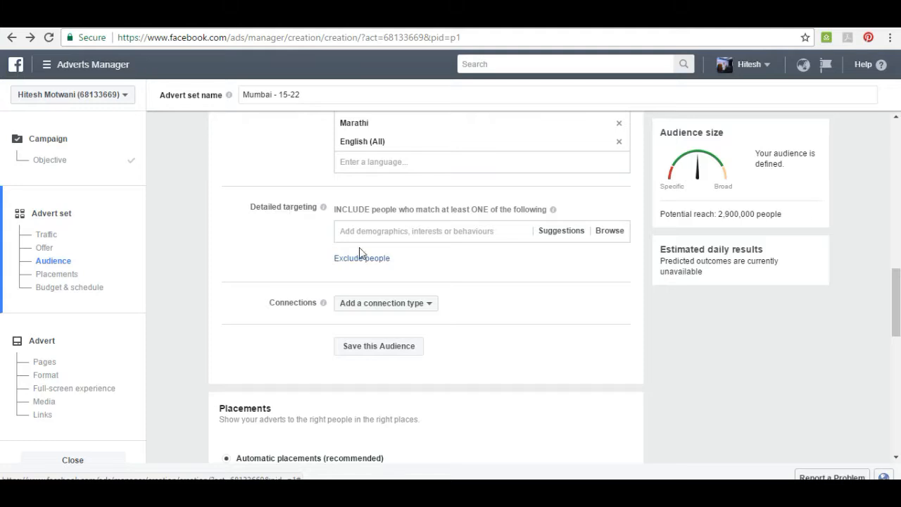
{"action": "left_click", "coordinate": [387, 231]}
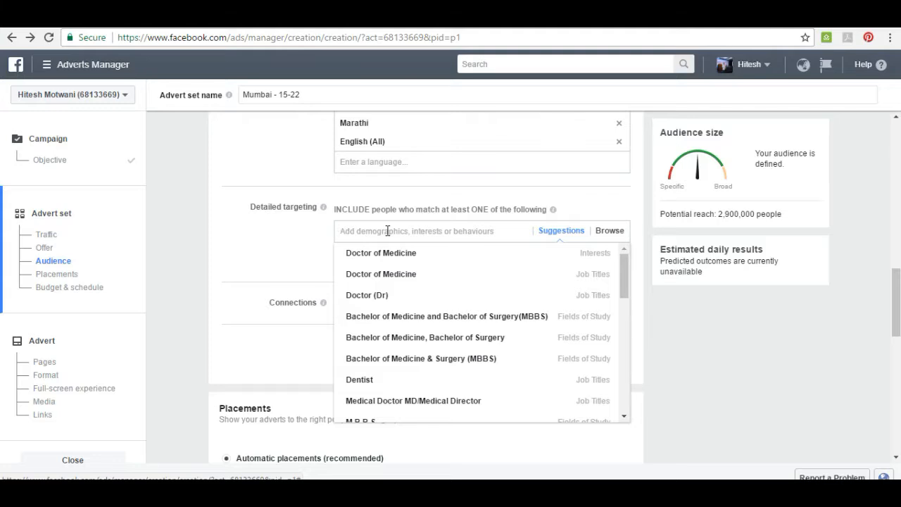
{"action": "type", "text": "newl"}
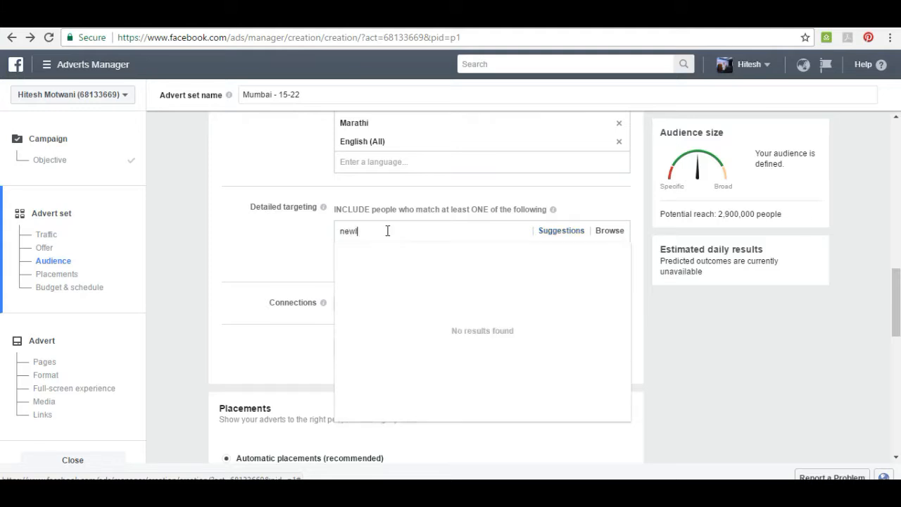
{"action": "type", "text": "y engaged"}
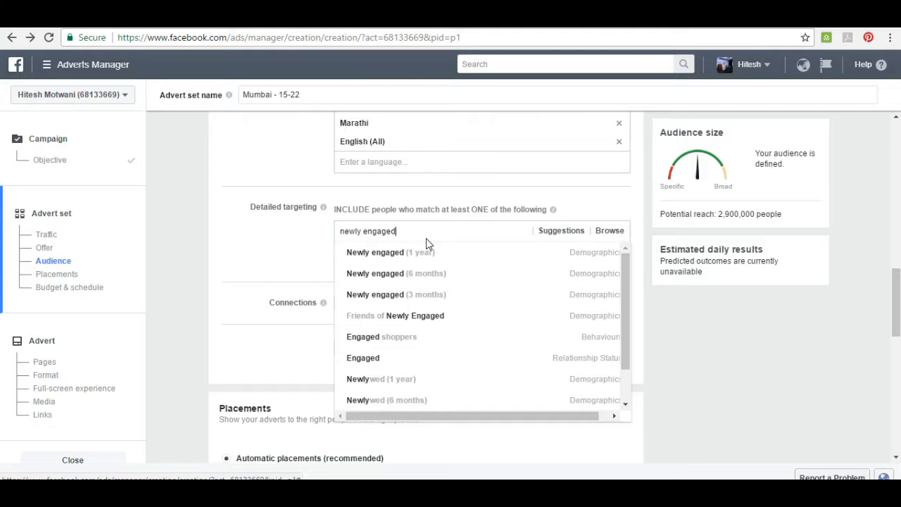
{"action": "key", "text": "BackSpace"}
{"action": "key", "text": "BackSpace"}
{"action": "key", "text": "BackSpace"}
{"action": "key", "text": "BackSpace"}
{"action": "key", "text": "BackSpace"}
{"action": "key", "text": "BackSpace"}
{"action": "key", "text": "BackSpace"}
{"action": "key", "text": "BackSpace"}
{"action": "key", "text": "BackSpace"}
{"action": "key", "text": "BackSpace"}
{"action": "key", "text": "BackSpace"}
{"action": "key", "text": "BackSpace"}
{"action": "key", "text": "BackSpace"}
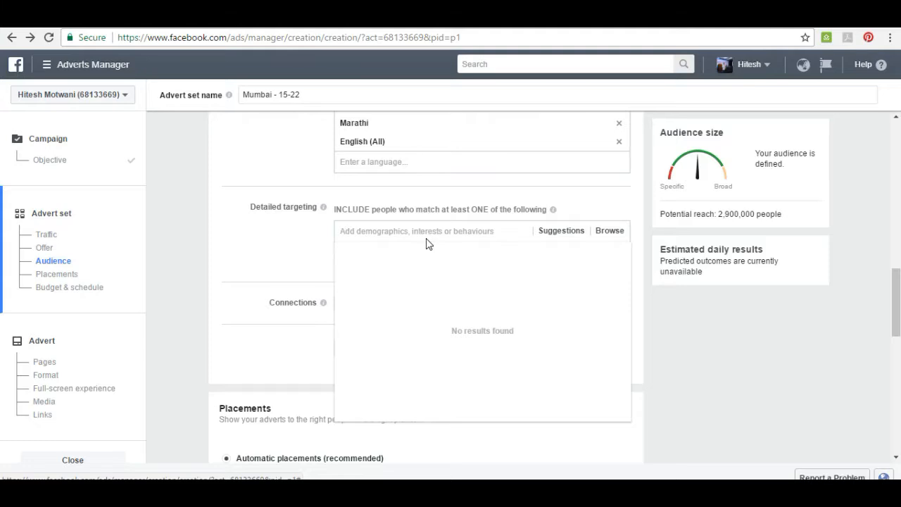
Search the detailed targeting options for "parents", review the matches and clear the search without adding any.
{"action": "type", "text": "parents"}
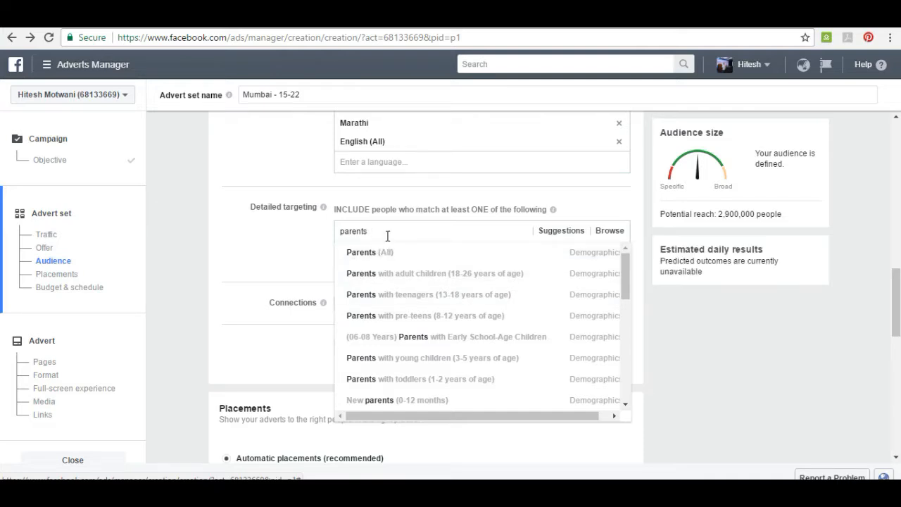
{"action": "key", "text": "BackSpace"}
{"action": "key", "text": "BackSpace"}
{"action": "key", "text": "BackSpace"}
{"action": "key", "text": "BackSpace"}
{"action": "key", "text": "BackSpace"}
{"action": "key", "text": "BackSpace"}
{"action": "key", "text": "BackSpace"}
{"action": "key", "text": "BackSpace"}
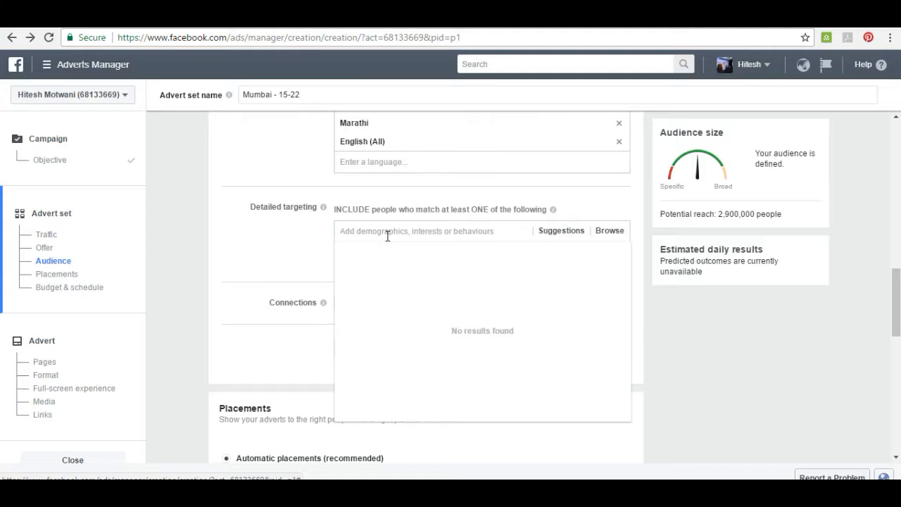
Include the interests Bollywood films and Music of Bollywood in the detailed targeting, finding them with "bollywood" and "hindi music".
{"action": "type", "text": "bollywood"}
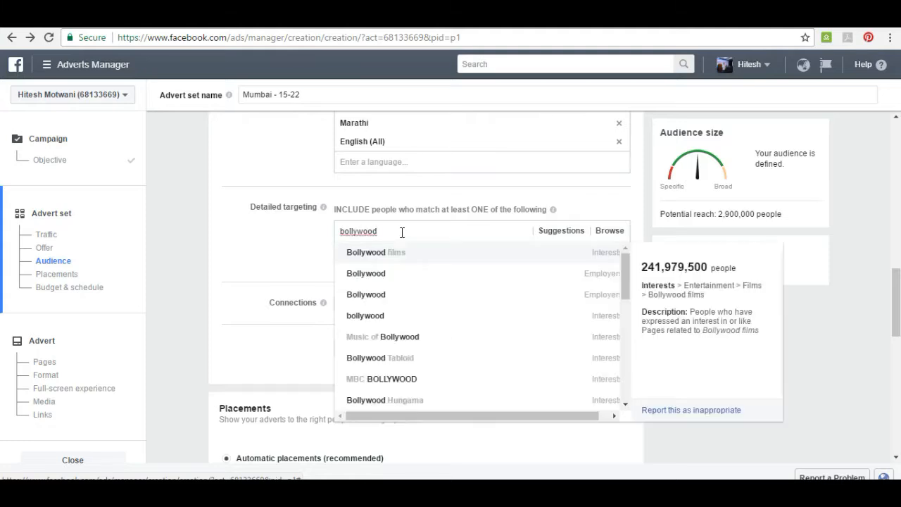
{"action": "left_click", "coordinate": [403, 253]}
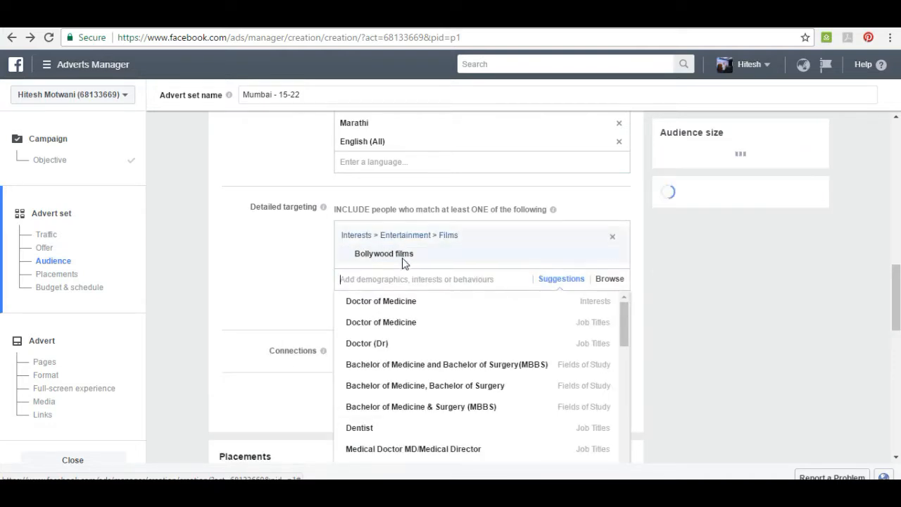
{"action": "type", "text": "music"}
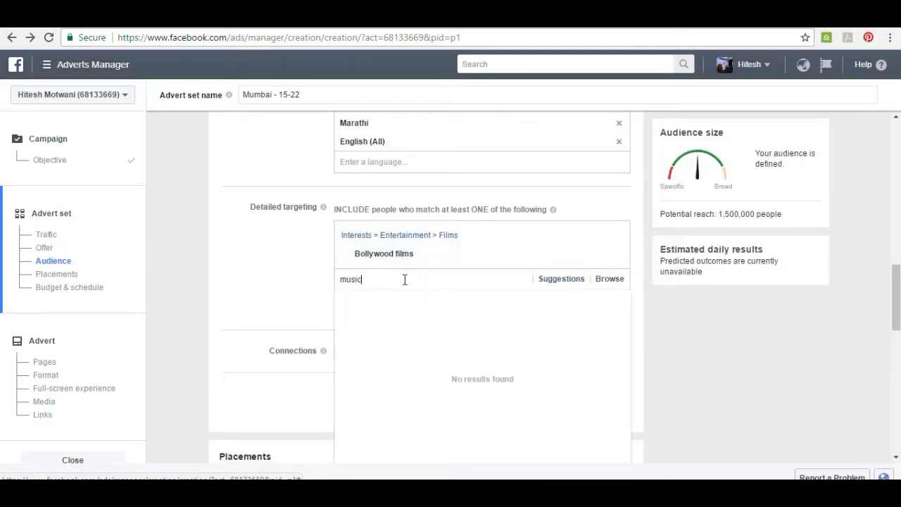
{"action": "key", "text": "BackSpace"}
{"action": "key", "text": "BackSpace"}
{"action": "key", "text": "BackSpace"}
{"action": "key", "text": "BackSpace"}
{"action": "key", "text": "BackSpace"}
{"action": "type", "text": "hindi music"}
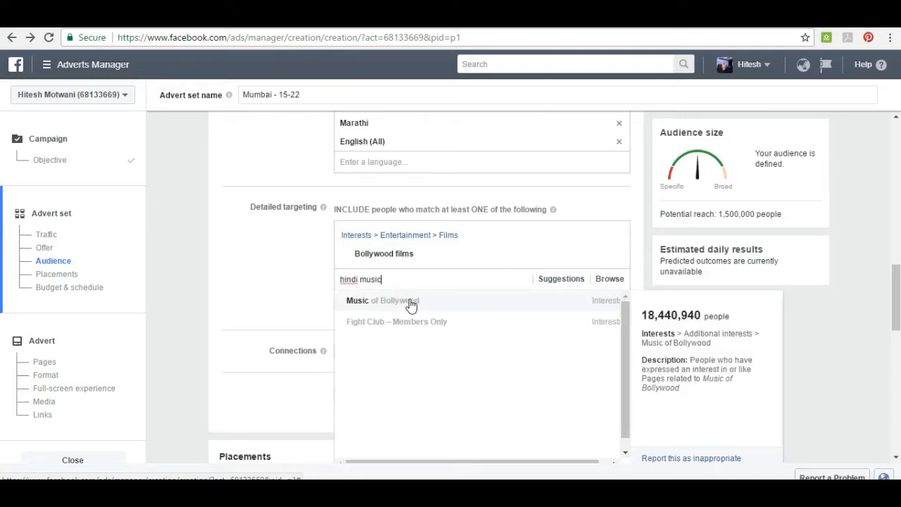
{"action": "left_click", "coordinate": [413, 307]}
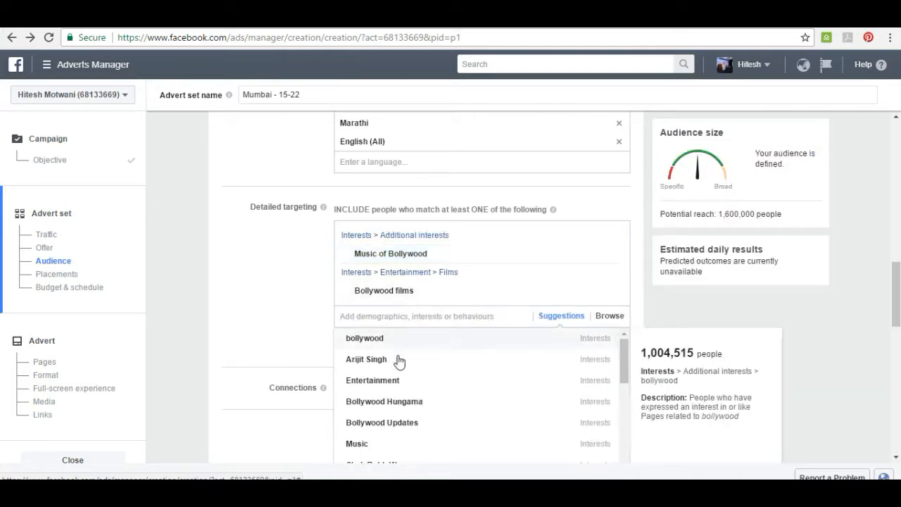
Add the suggested interests Entertainment and Bollywood Hungama to the detailed targeting.
{"action": "left_click", "coordinate": [395, 382]}
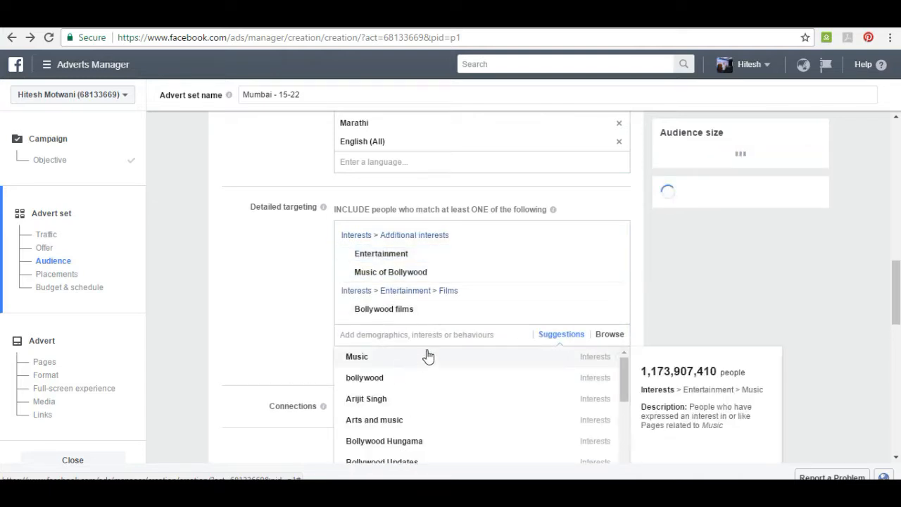
{"action": "left_click_drag", "start_coordinate": [896, 292], "coordinate": [896, 315]}
{"action": "left_click", "coordinate": [476, 206]}
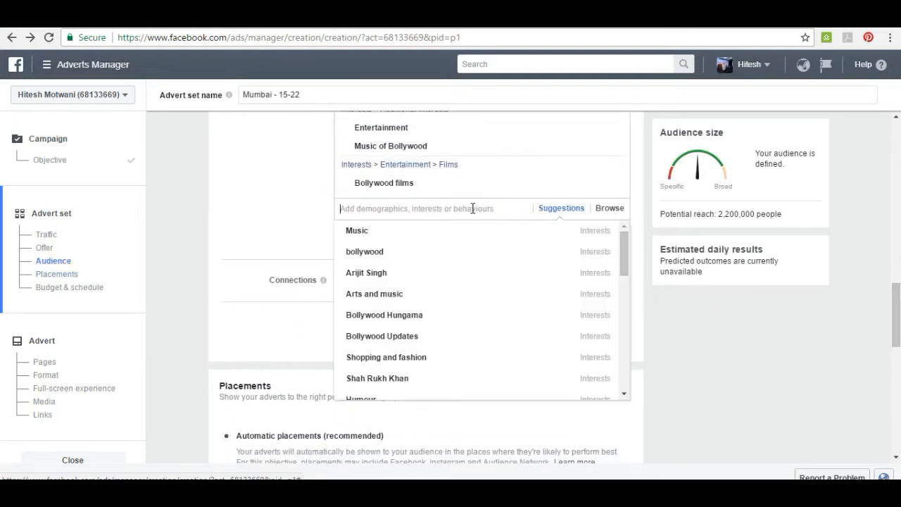
{"action": "left_click", "coordinate": [427, 317]}
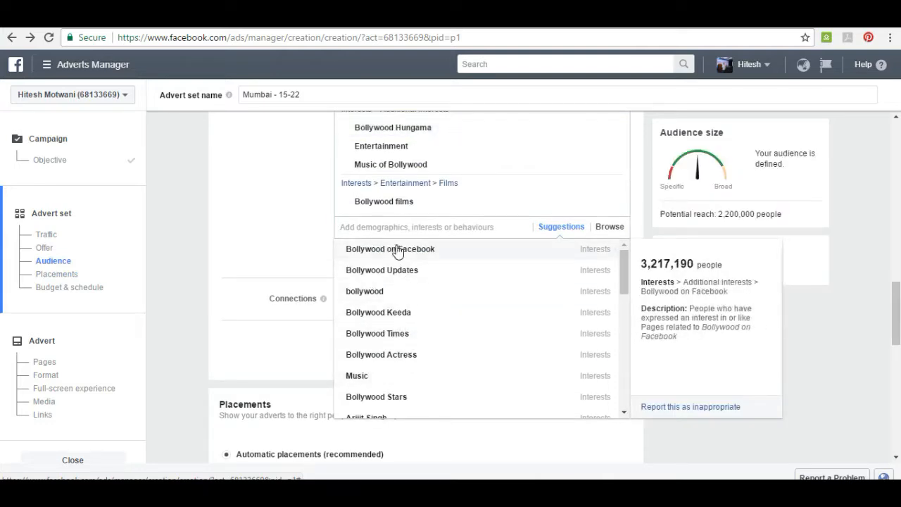
Add the interests Shah Rukh Khan, Salman Khan, Aamir Khan and Akshay Kumar to the detailed targeting.
{"action": "type", "text": "shahrukh"}
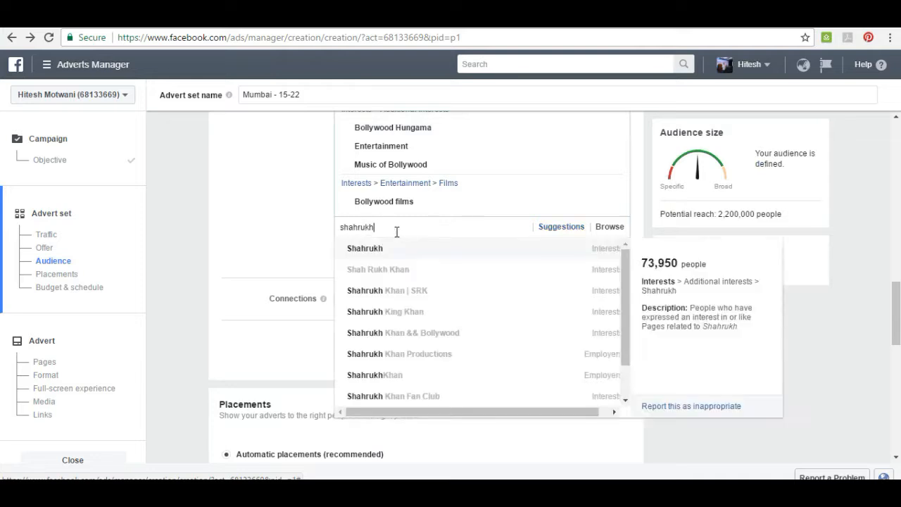
{"action": "left_click", "coordinate": [398, 273]}
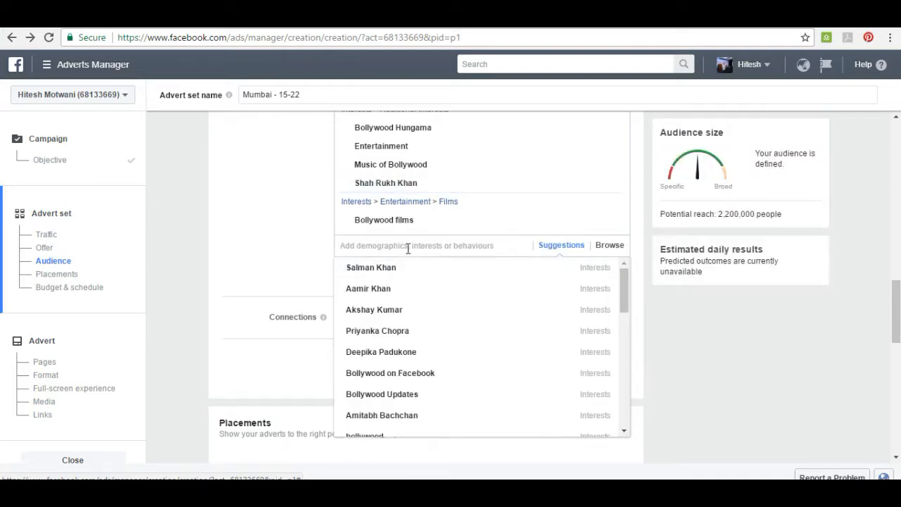
{"action": "left_click", "coordinate": [399, 268]}
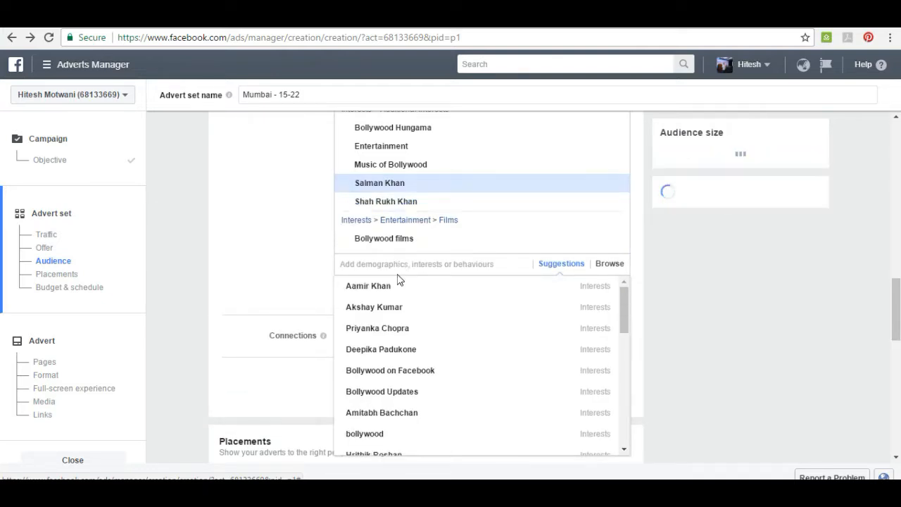
{"action": "left_click", "coordinate": [395, 286]}
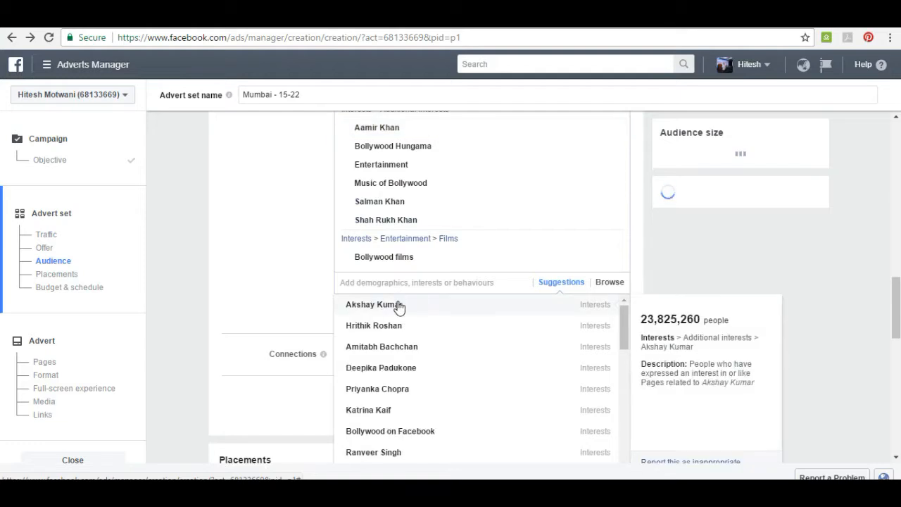
{"action": "left_click", "coordinate": [399, 305]}
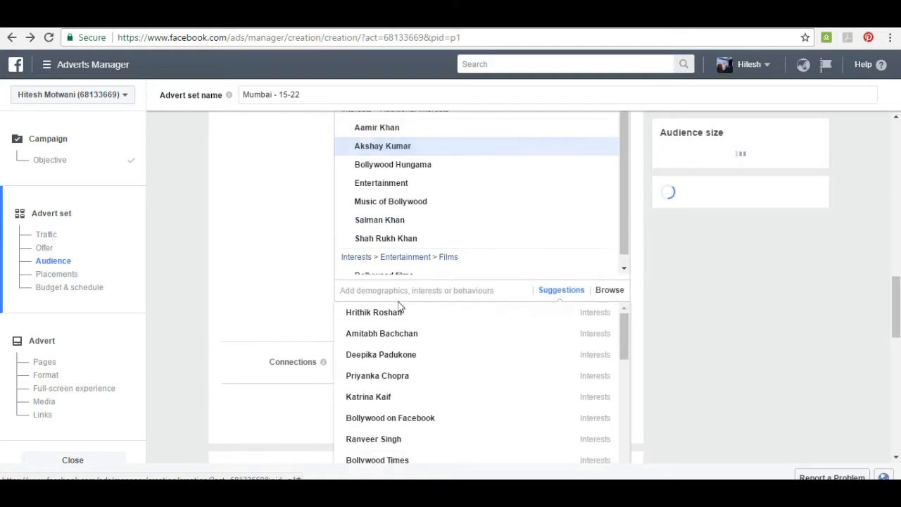
{"action": "left_click", "coordinate": [319, 299]}
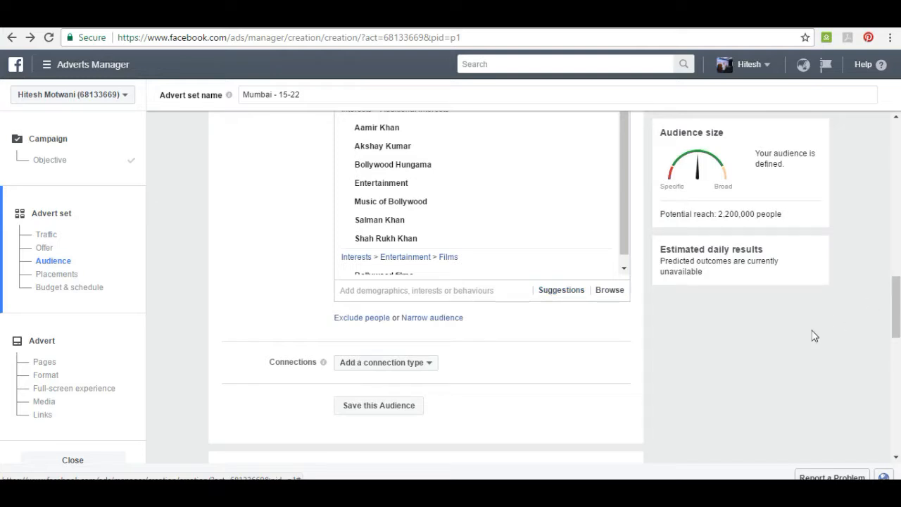
Browse the demographic education levels and the suggested interests in the detailed targeting without adding any.
{"action": "left_click", "coordinate": [611, 291]}
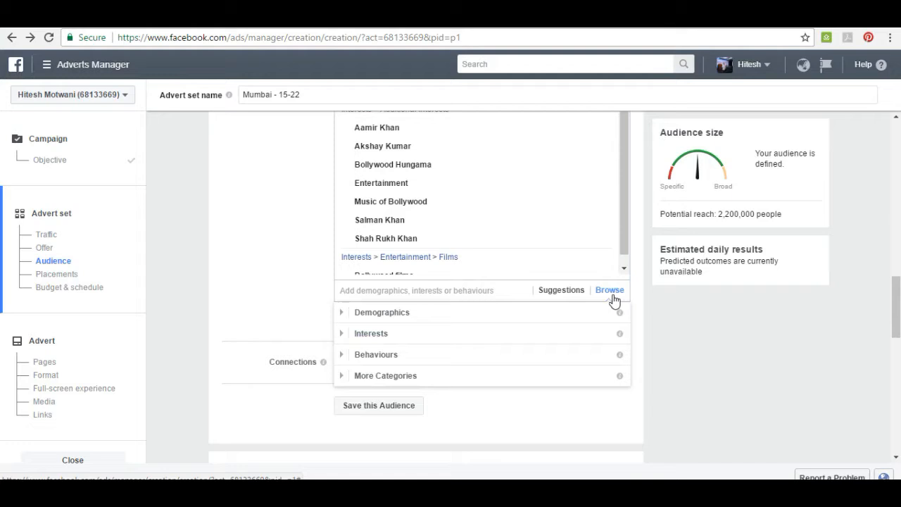
{"action": "left_click", "coordinate": [447, 312]}
{"action": "left_click", "coordinate": [377, 333]}
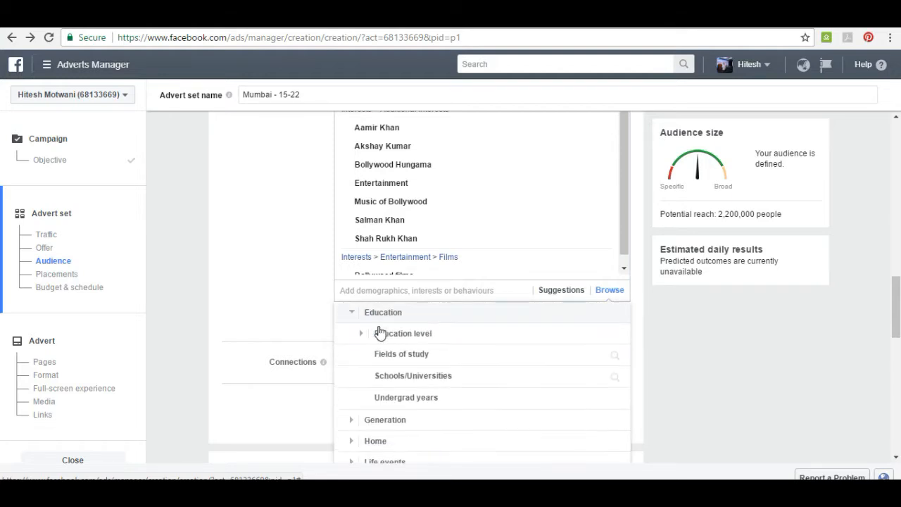
{"action": "left_click", "coordinate": [390, 335]}
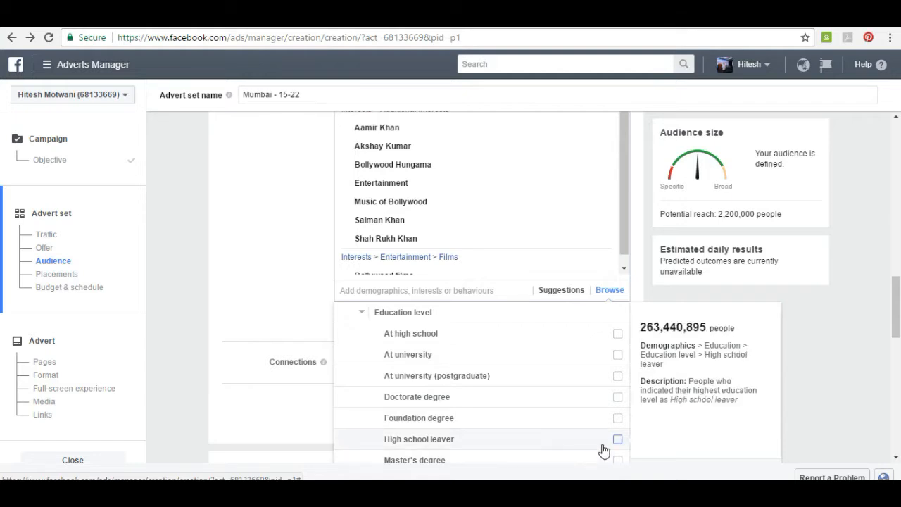
{"action": "left_click_drag", "start_coordinate": [899, 324], "coordinate": [899, 343]}
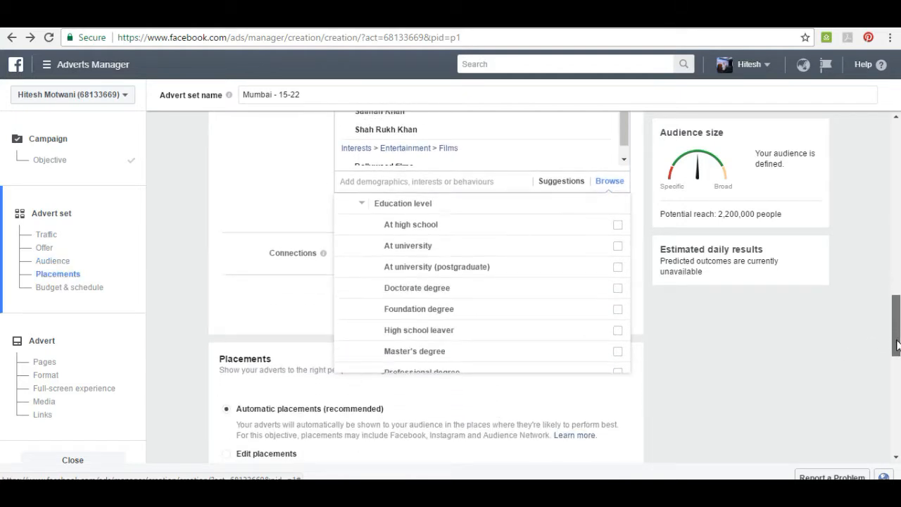
{"action": "left_click", "coordinate": [610, 176]}
{"action": "left_click", "coordinate": [515, 201]}
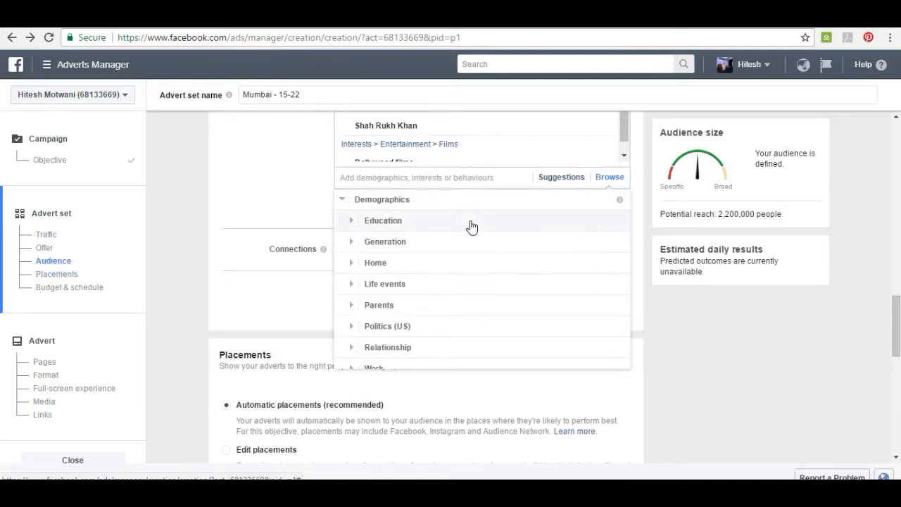
{"action": "left_click", "coordinate": [473, 220]}
{"action": "left_click", "coordinate": [470, 225]}
{"action": "scroll", "coordinate": [471, 233], "scroll_direction": "down", "scroll_amount": 1}
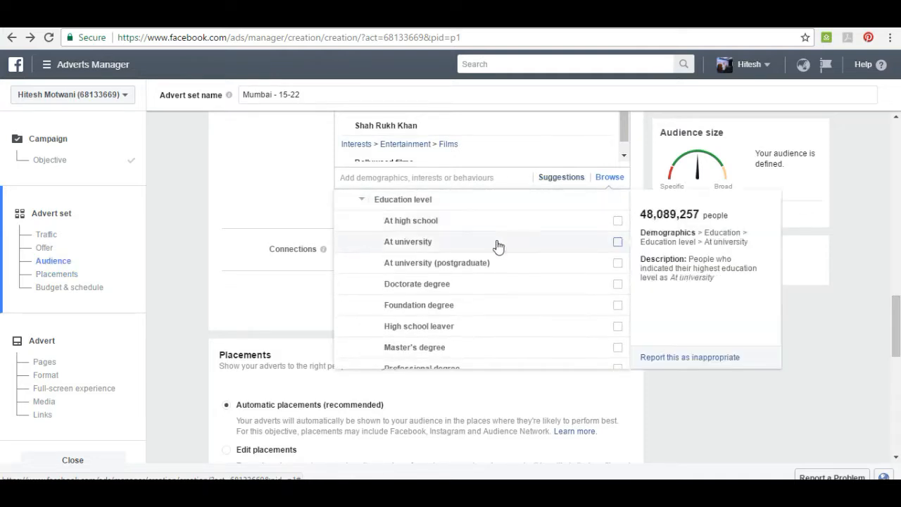
{"action": "left_click", "coordinate": [292, 187]}
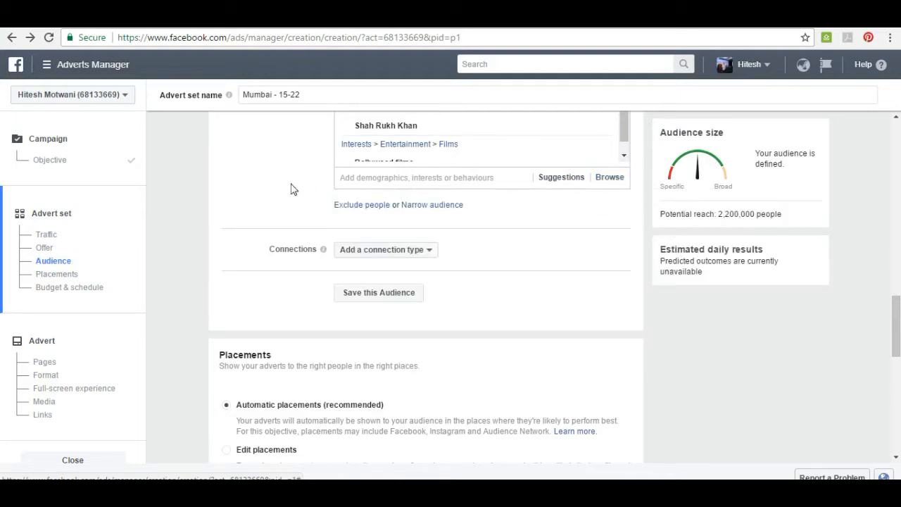
{"action": "left_click", "coordinate": [410, 181]}
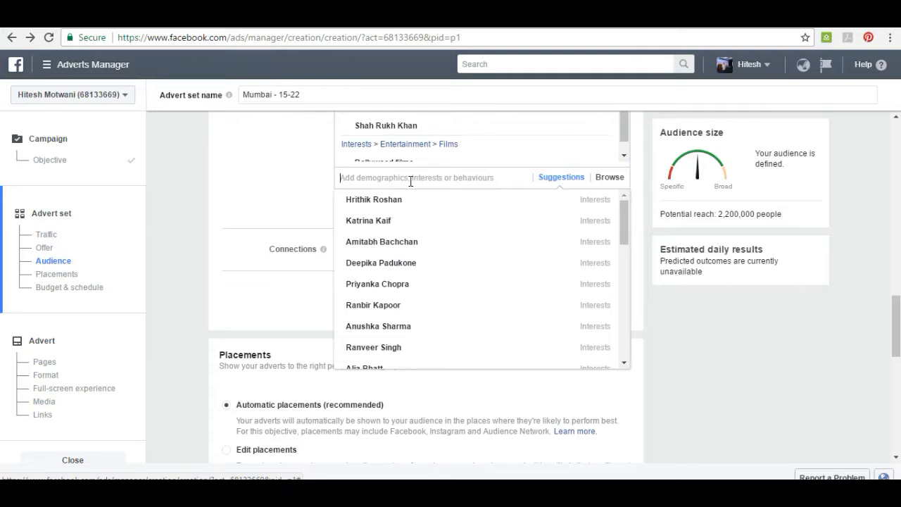
{"action": "left_click", "coordinate": [314, 173]}
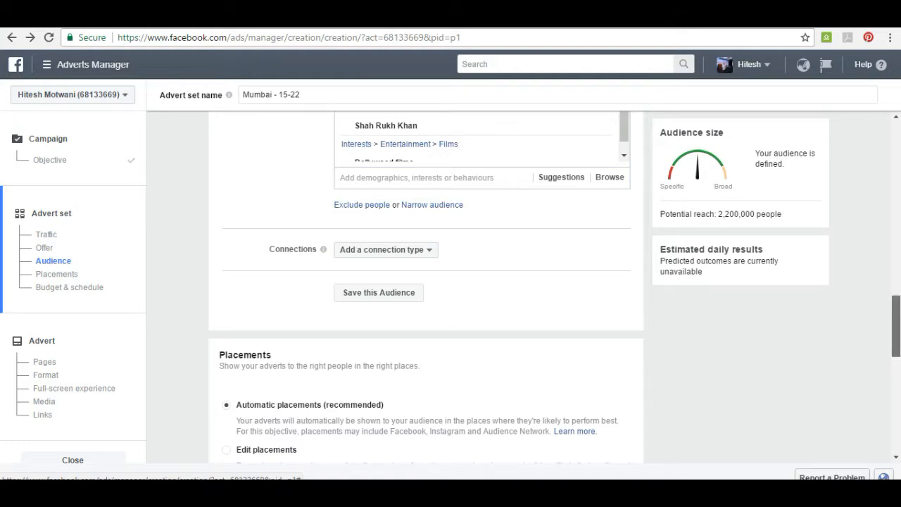
Switch the advert set's placements from automatic to Edit placements.
{"action": "left_click_drag", "start_coordinate": [899, 327], "coordinate": [899, 366]}
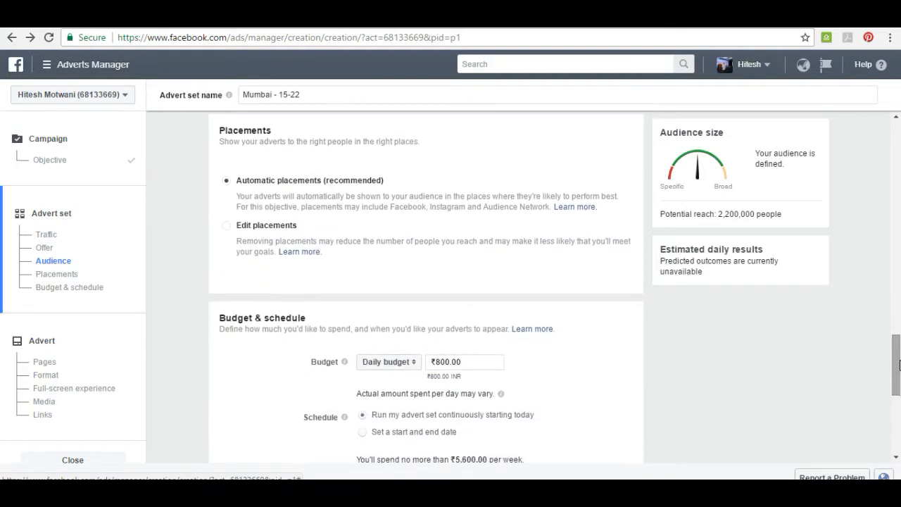
{"action": "left_click", "coordinate": [261, 227]}
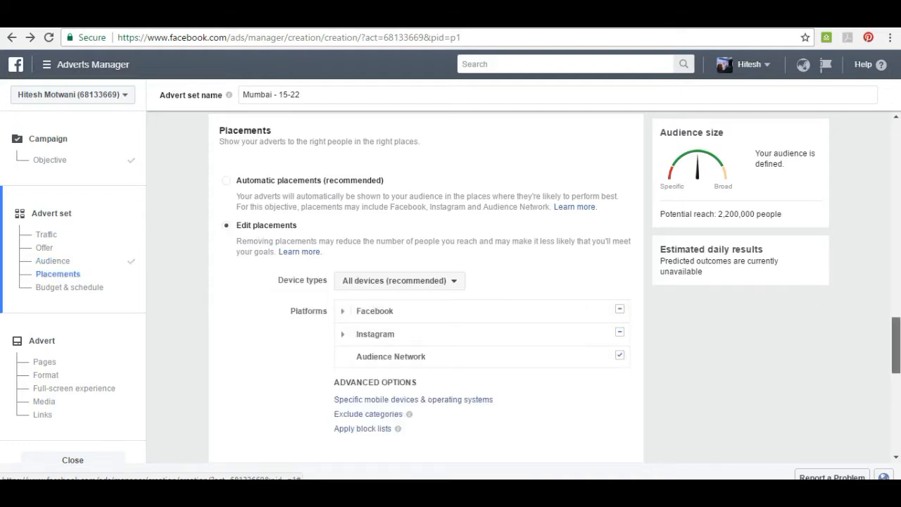
{"action": "left_click_drag", "start_coordinate": [896, 327], "coordinate": [896, 353]}
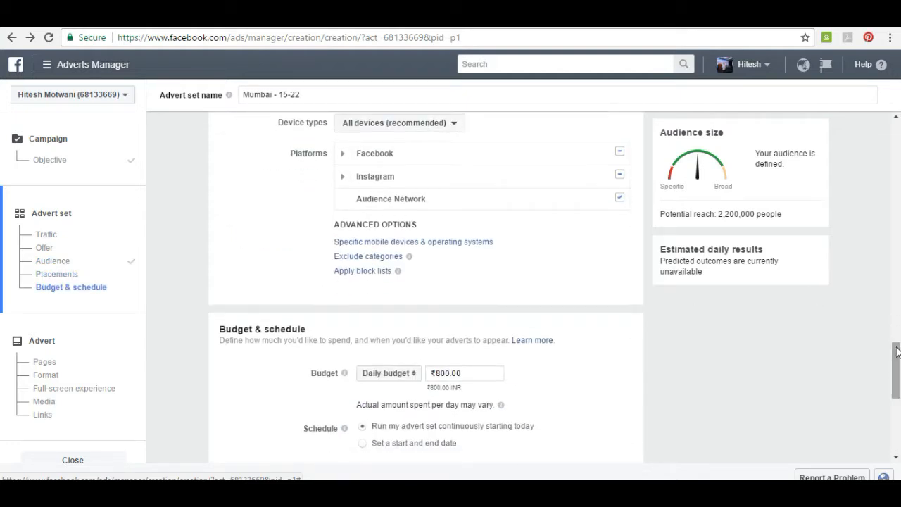
Try the Mobile only and Desktop only device types for the placements, and restore All devices (recommended).
{"action": "left_click", "coordinate": [443, 123]}
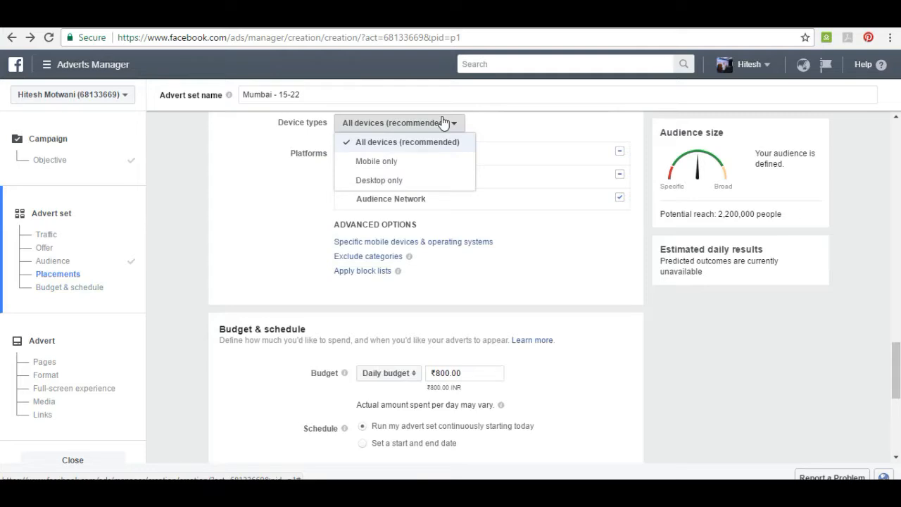
{"action": "left_click", "coordinate": [386, 159]}
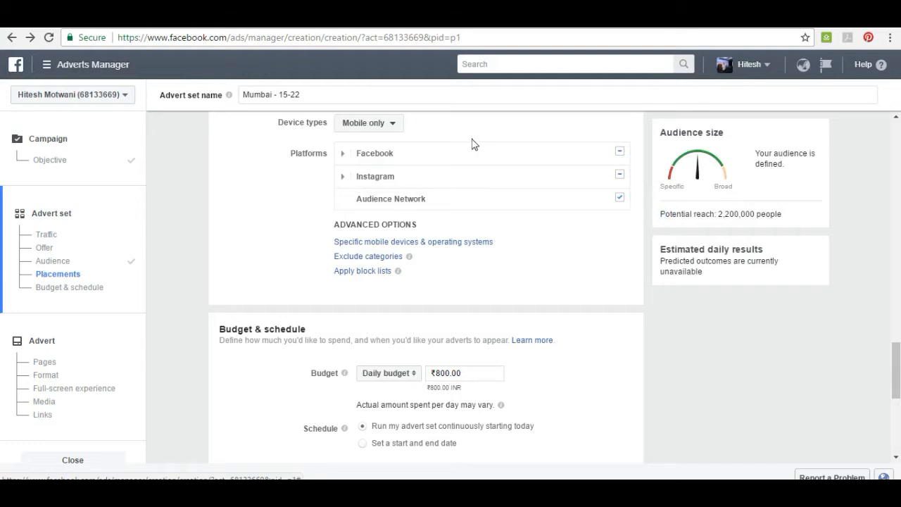
{"action": "left_click", "coordinate": [395, 125]}
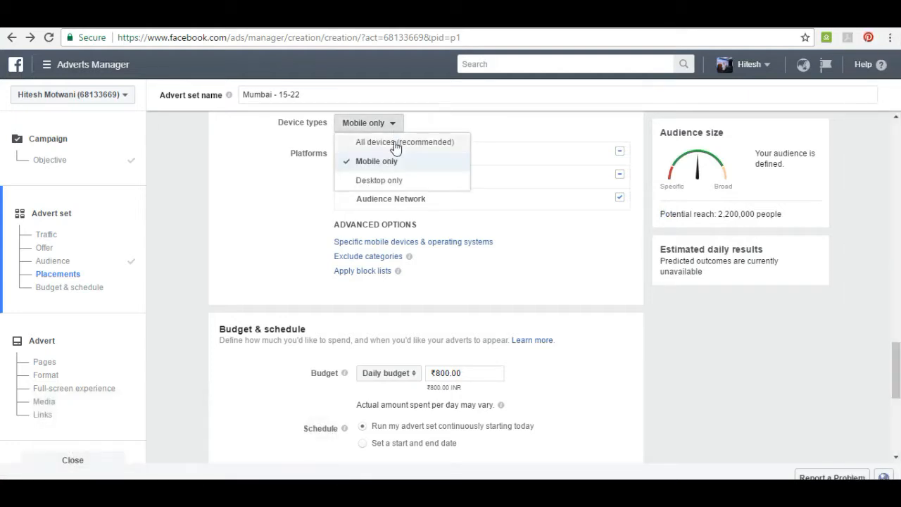
{"action": "left_click", "coordinate": [387, 182]}
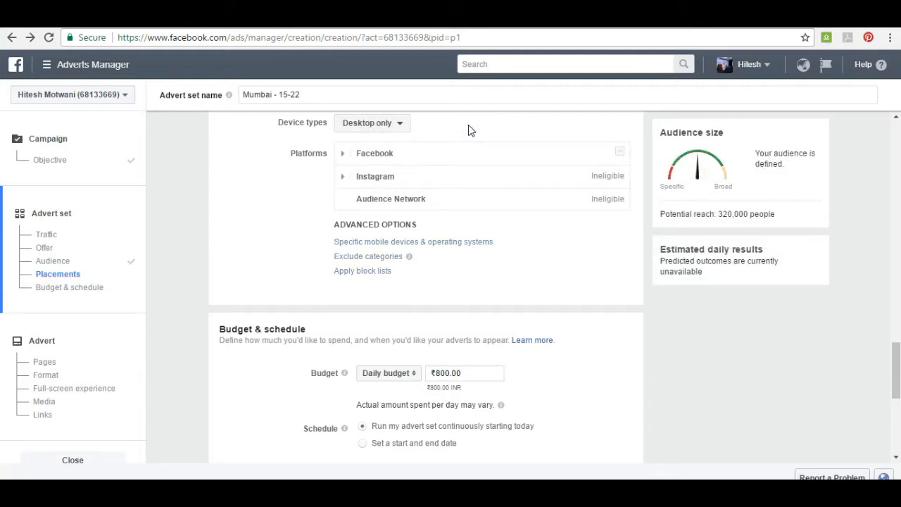
{"action": "left_click", "coordinate": [375, 130]}
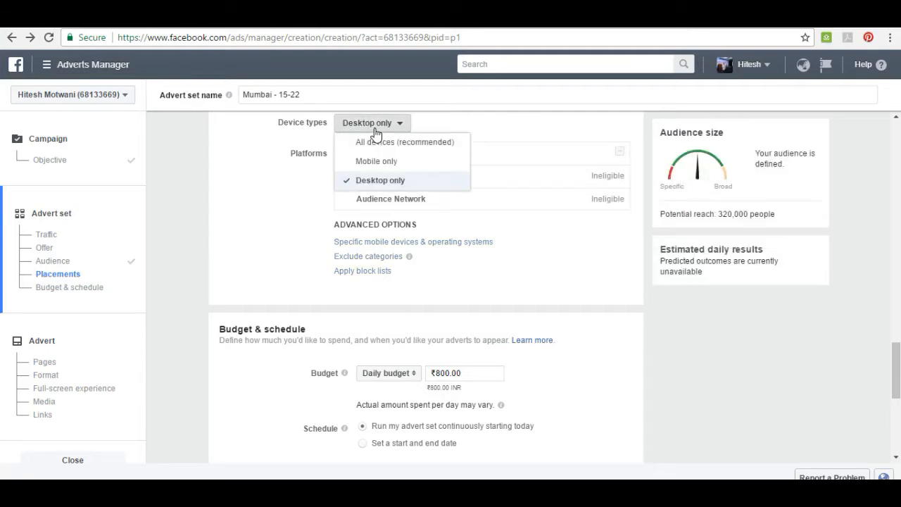
{"action": "left_click", "coordinate": [375, 143]}
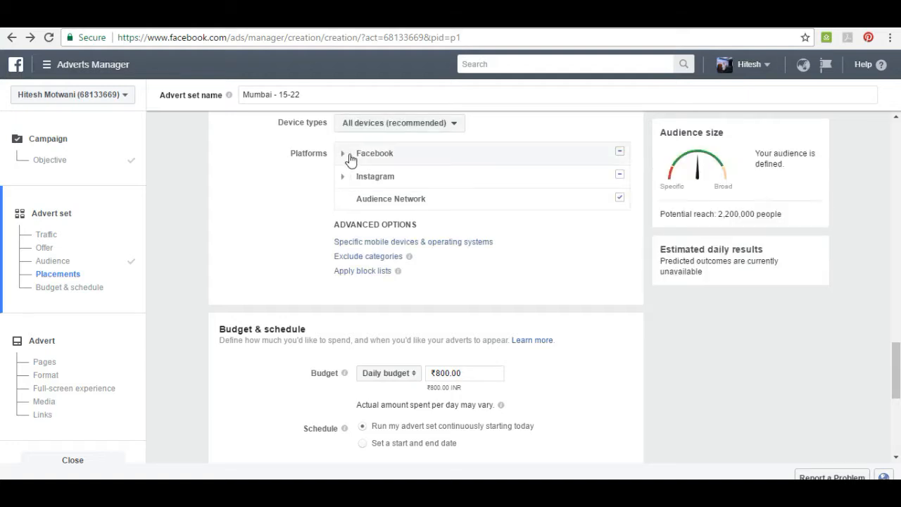
Examine the individual placements offered under the Facebook and Instagram platforms.
{"action": "left_click", "coordinate": [342, 154]}
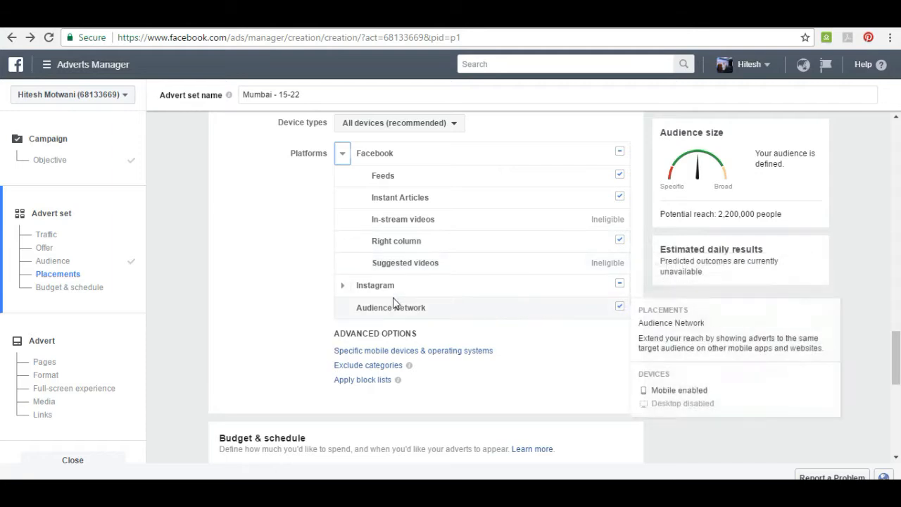
{"action": "left_click", "coordinate": [343, 289]}
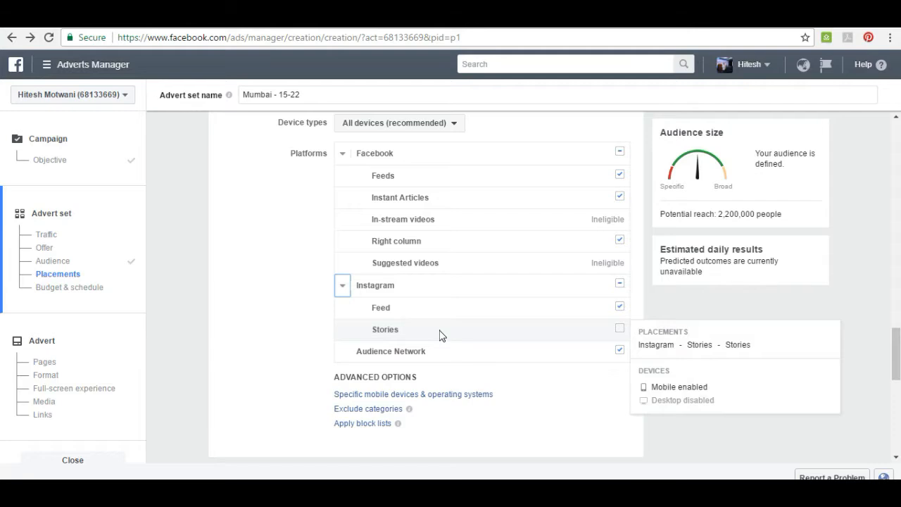
{"action": "left_click", "coordinate": [342, 285]}
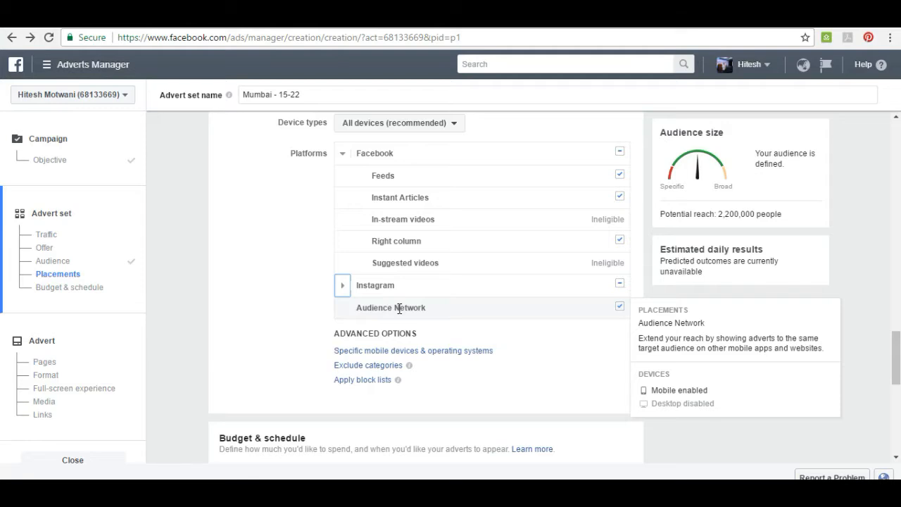
Restrict the specific mobile devices and operating systems in the advanced placement options to Android devices only.
{"action": "left_click", "coordinate": [411, 351]}
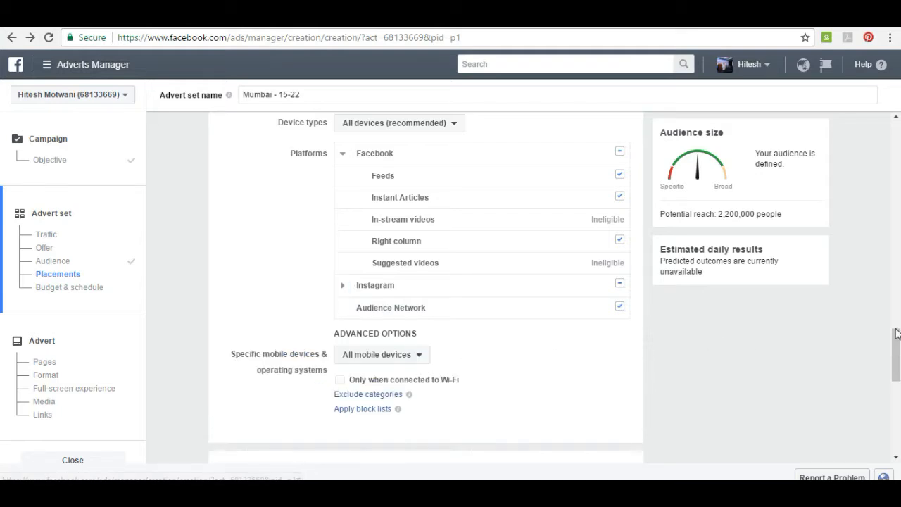
{"action": "scroll", "coordinate": [899, 340], "scroll_direction": "down", "scroll_amount": 2}
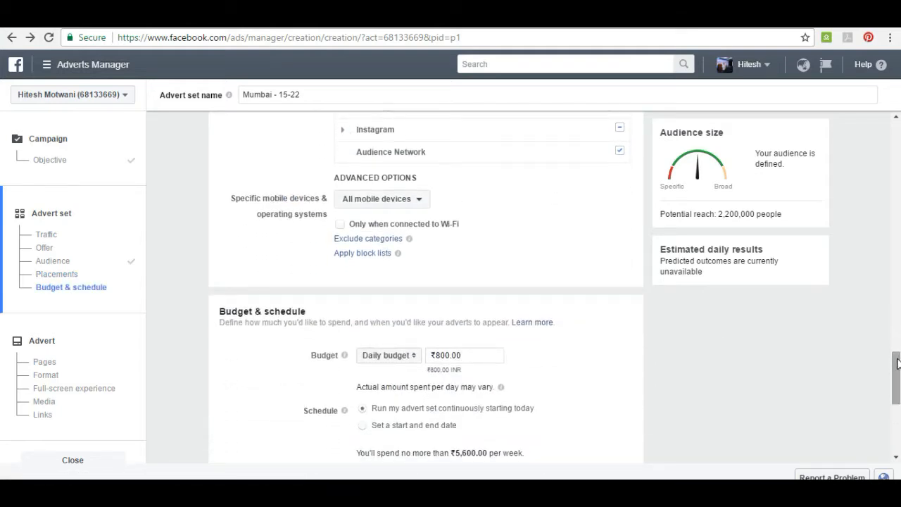
{"action": "left_click", "coordinate": [373, 199]}
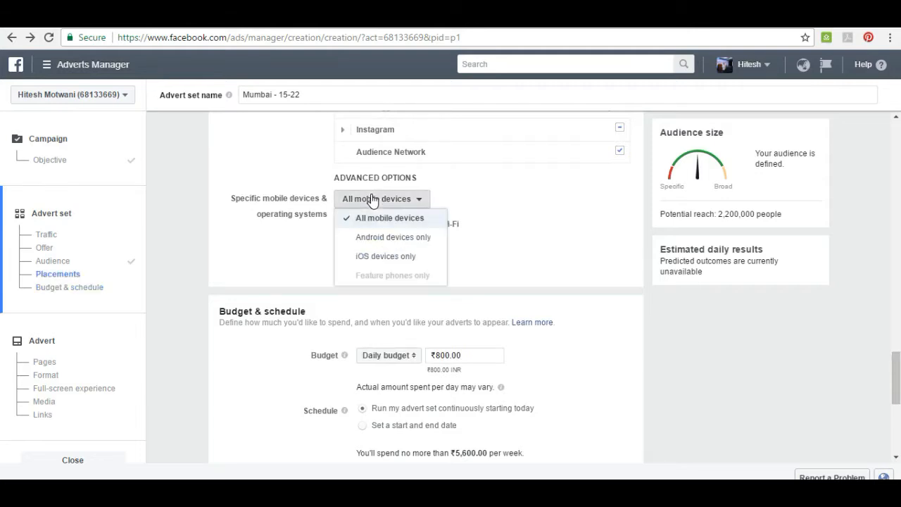
{"action": "left_click", "coordinate": [377, 239]}
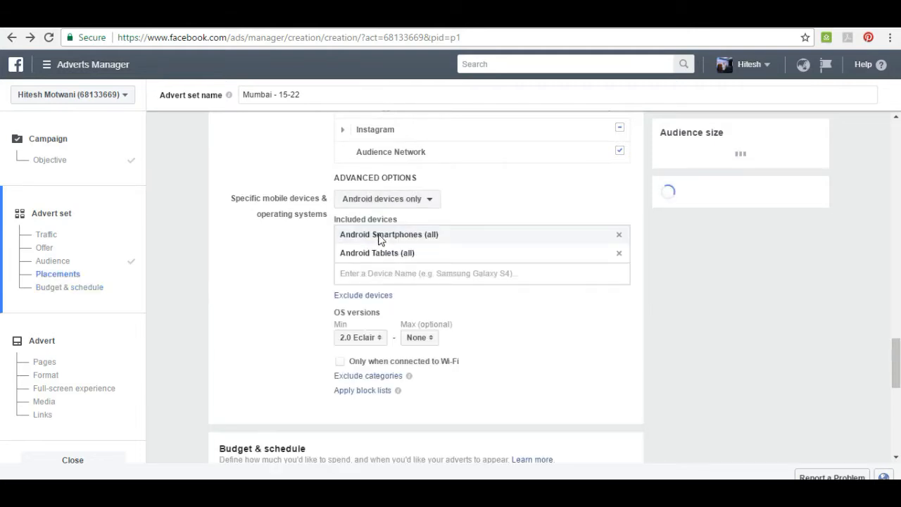
Search the included Android devices for "samsung galaxy" and review the matching models.
{"action": "left_click", "coordinate": [400, 272]}
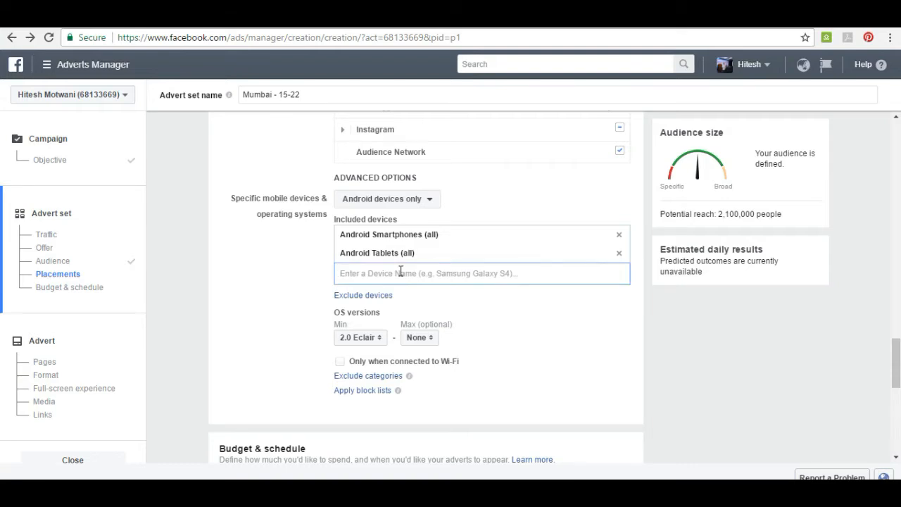
{"action": "type", "text": "samsung"}
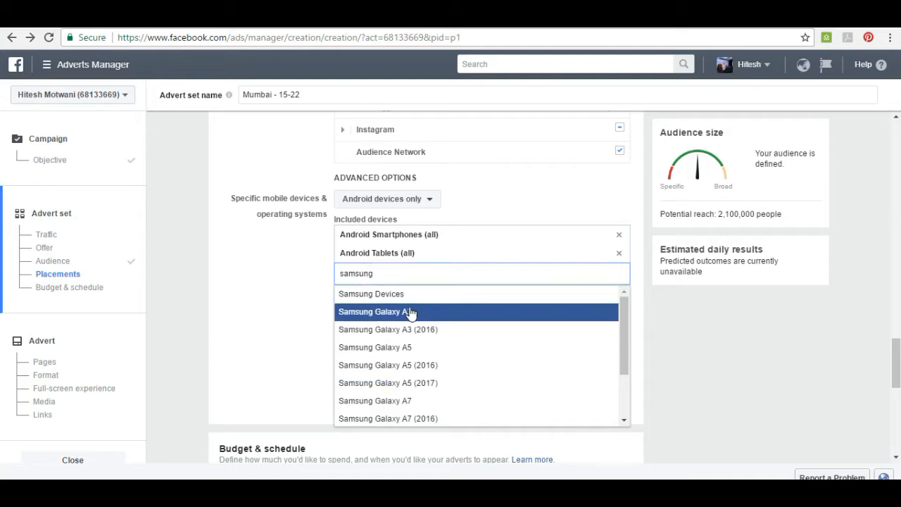
{"action": "type", "text": " galazy"}
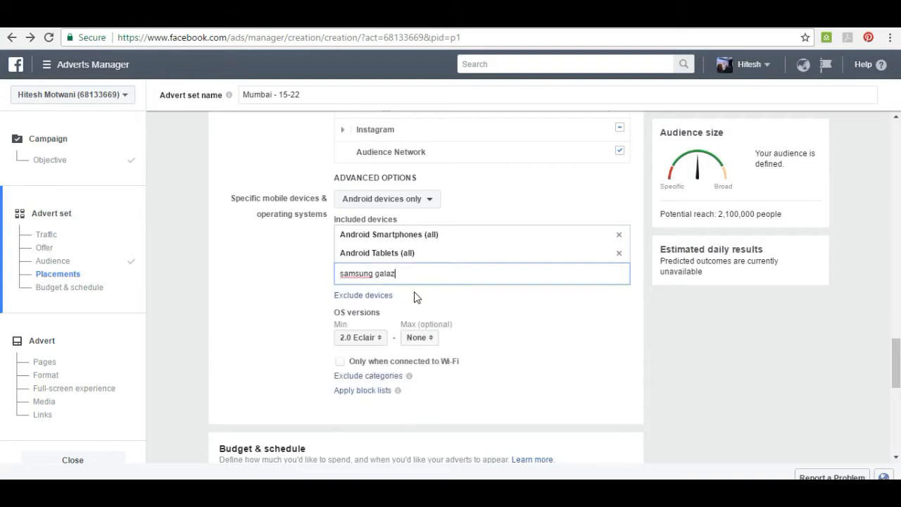
{"action": "key", "text": "BackSpace"}
{"action": "key", "text": "BackSpace"}
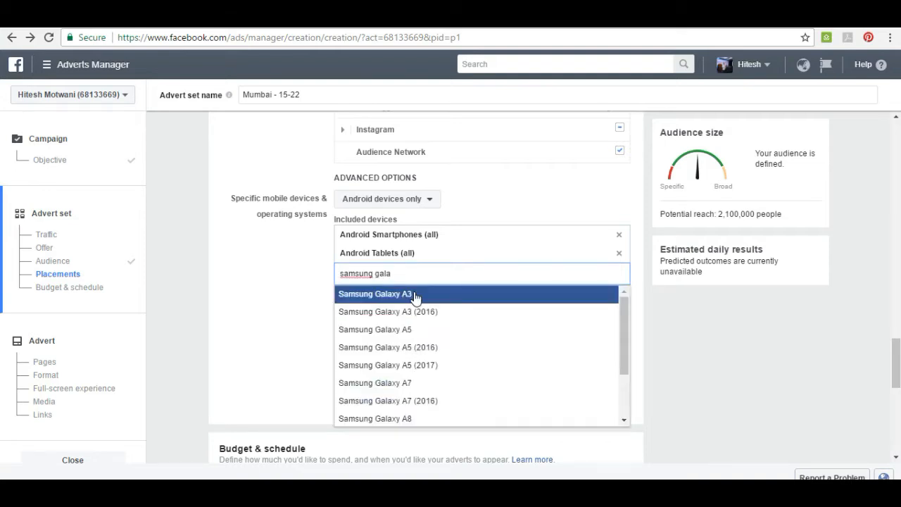
{"action": "type", "text": "xy"}
Replace the included devices search with "one plus", and clear it without adding a device.
{"action": "left_click_drag", "start_coordinate": [446, 275], "coordinate": [244, 295]}
{"action": "type", "text": "on"}
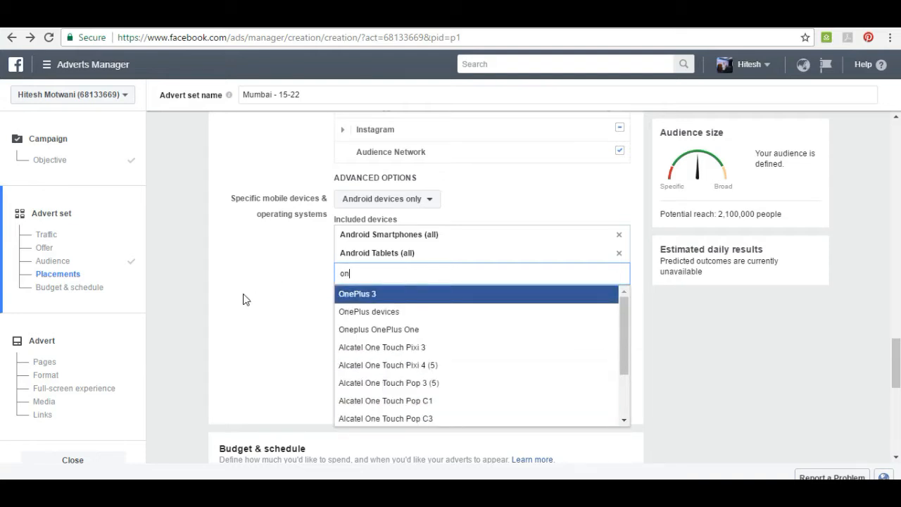
{"action": "type", "text": "e plus"}
{"action": "key", "text": "BackSpace"}
{"action": "key", "text": "BackSpace"}
{"action": "key", "text": "BackSpace"}
{"action": "key", "text": "BackSpace"}
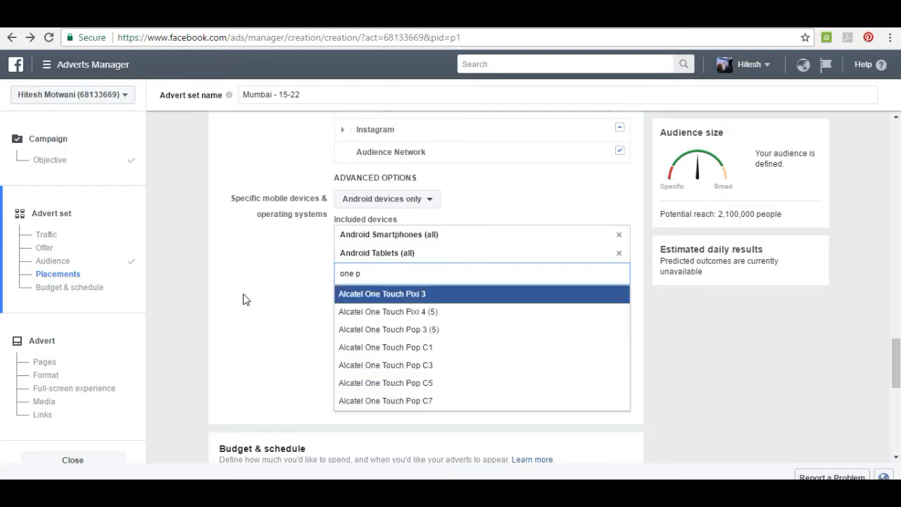
{"action": "type", "text": "plus"}
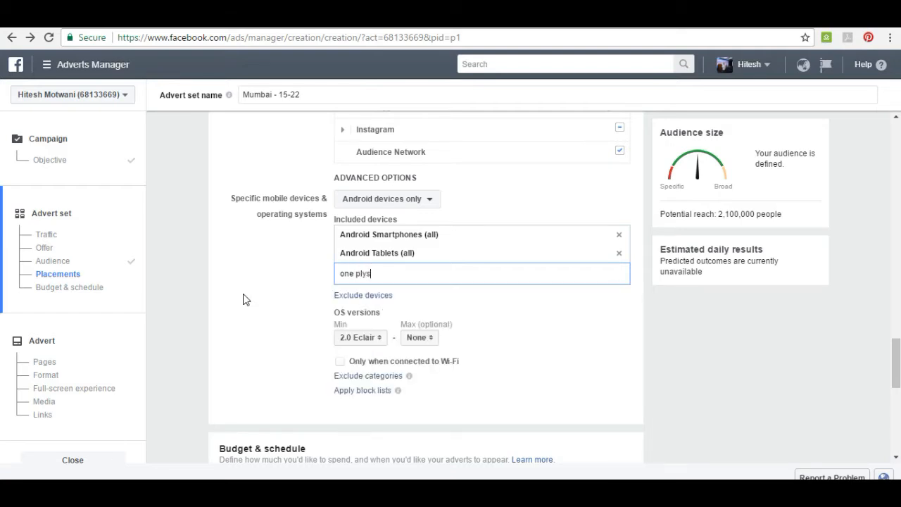
{"action": "key", "text": "BackSpace"}
{"action": "key", "text": "BackSpace"}
{"action": "type", "text": "us"}
{"action": "left_click_drag", "start_coordinate": [389, 271], "coordinate": [306, 278]}
{"action": "key", "text": "BackSpace"}
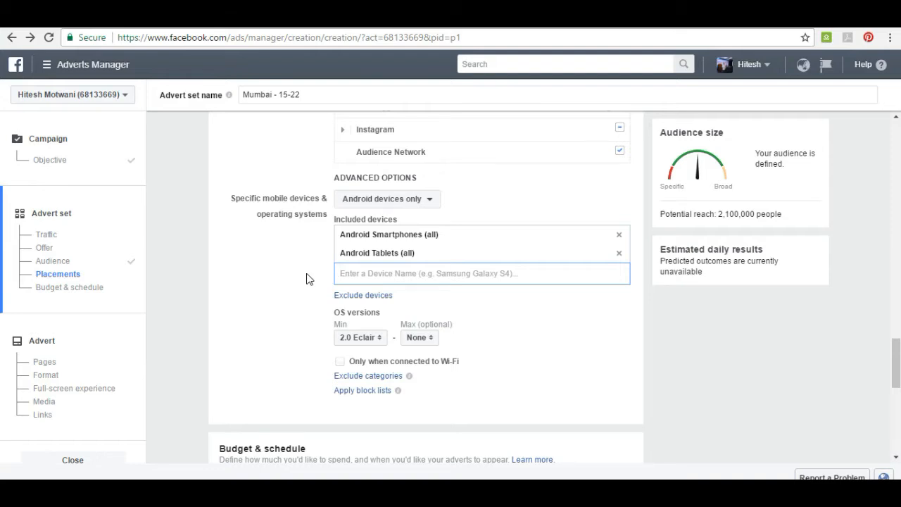
Search the included Android devices for "vivo", review the matching models, and clear the search without adding a device.
{"action": "type", "text": "v"}
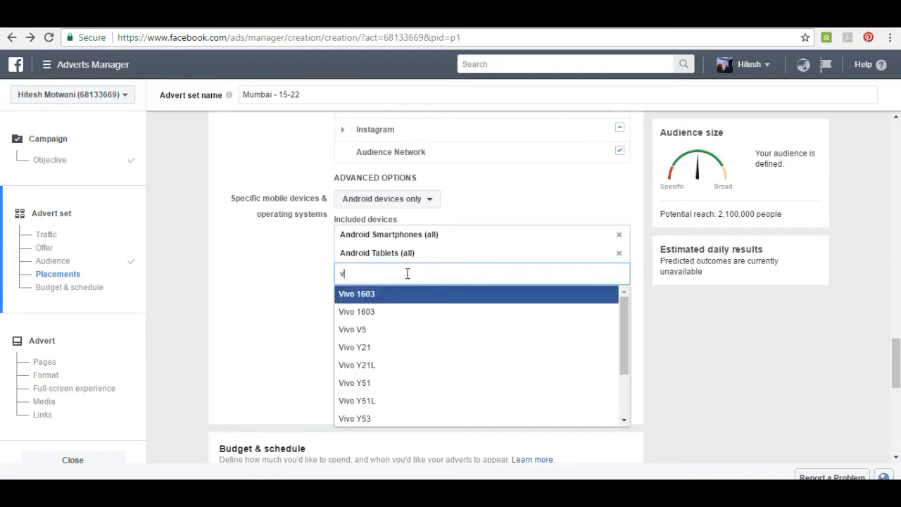
{"action": "type", "text": "ivo"}
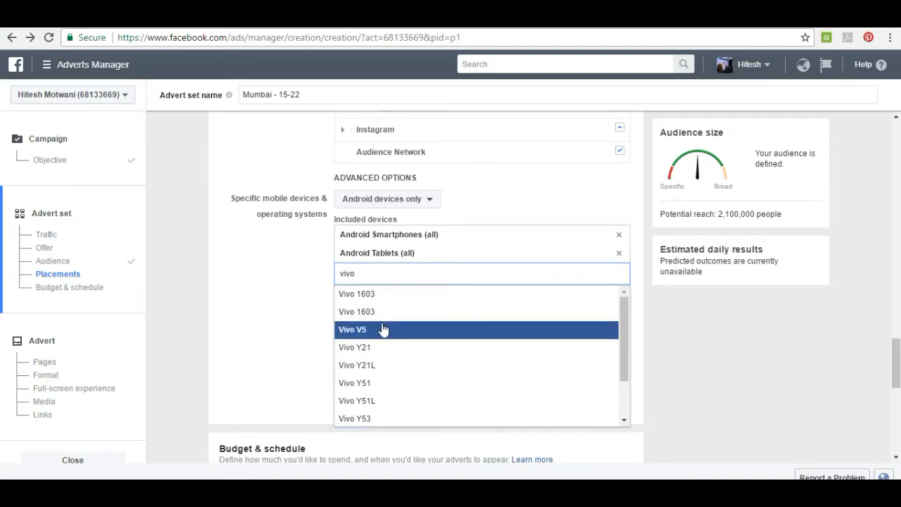
{"action": "left_click", "coordinate": [313, 304]}
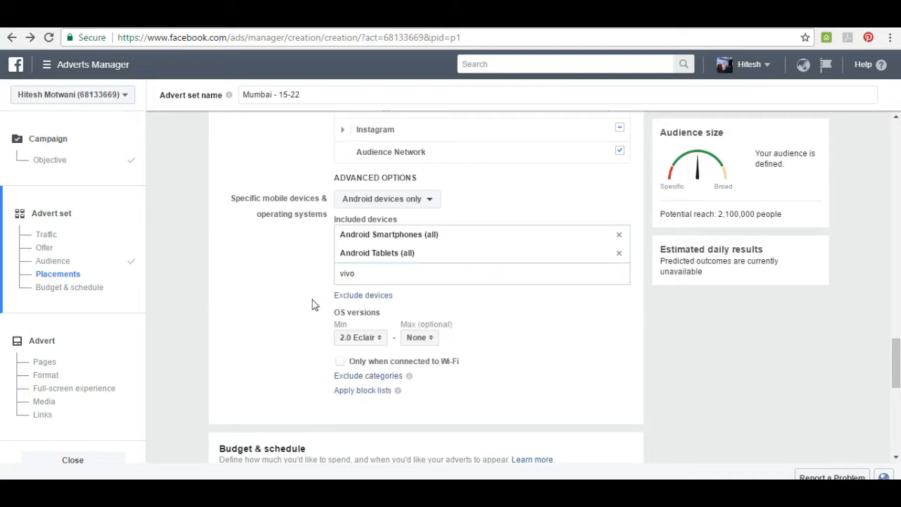
{"action": "double_click", "coordinate": [391, 273]}
{"action": "key", "text": "BackSpace"}
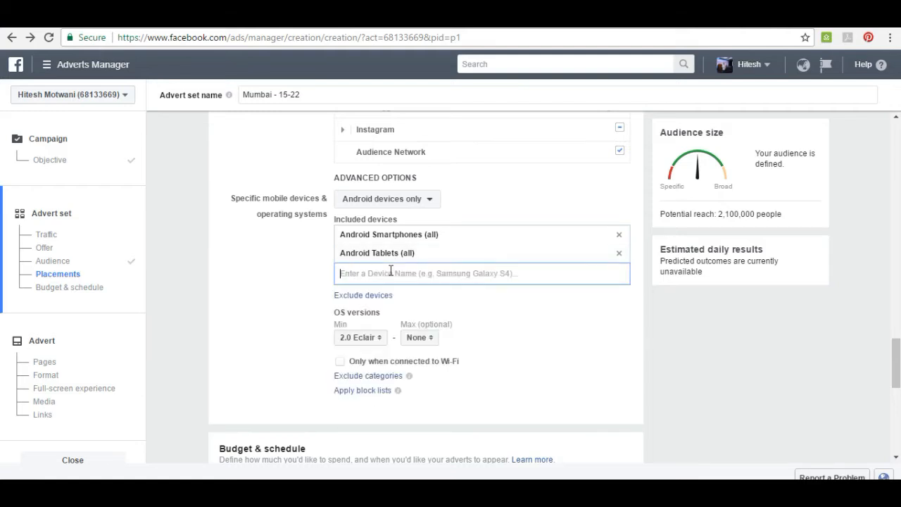
{"action": "left_click", "coordinate": [313, 269]}
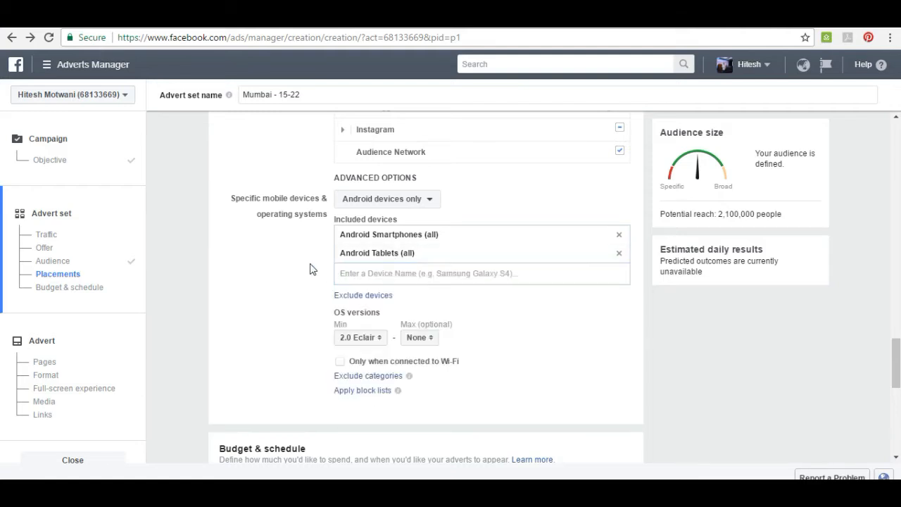
Restrict the specific mobile devices and operating systems to iOS devices only and go to the included device name entry.
{"action": "left_click", "coordinate": [367, 199]}
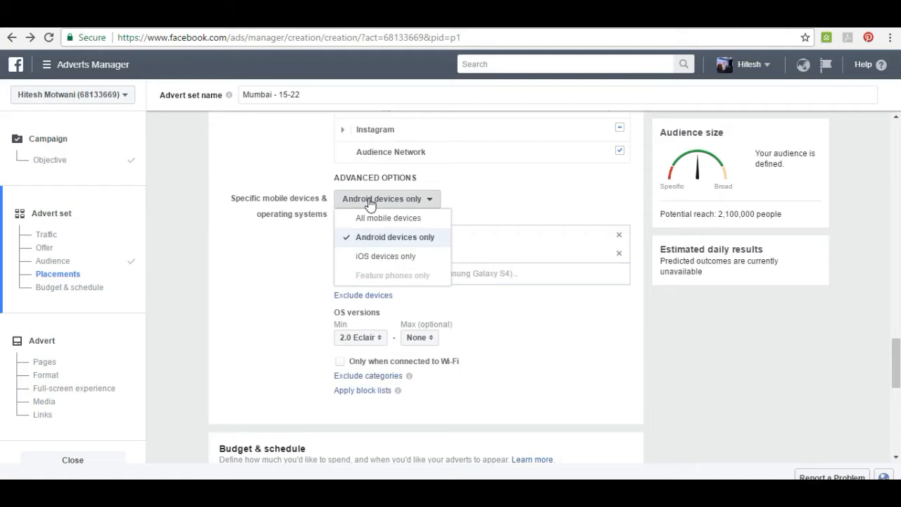
{"action": "left_click", "coordinate": [381, 261]}
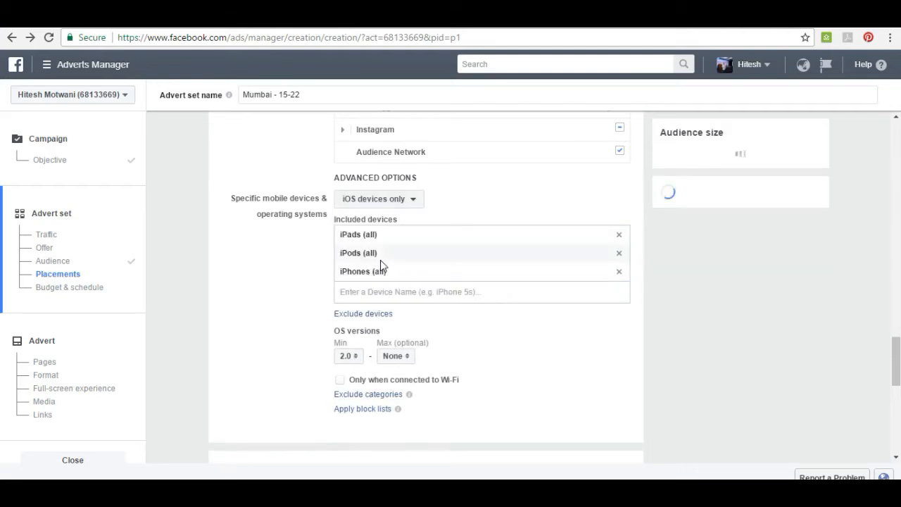
{"action": "left_click", "coordinate": [387, 295]}
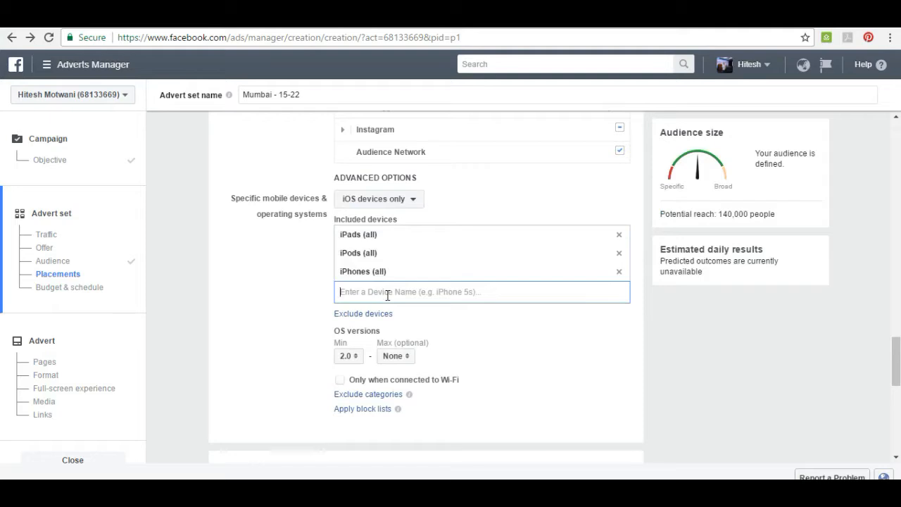
Set the specific mobile devices and operating systems option to All mobile devices.
{"action": "left_click", "coordinate": [380, 202]}
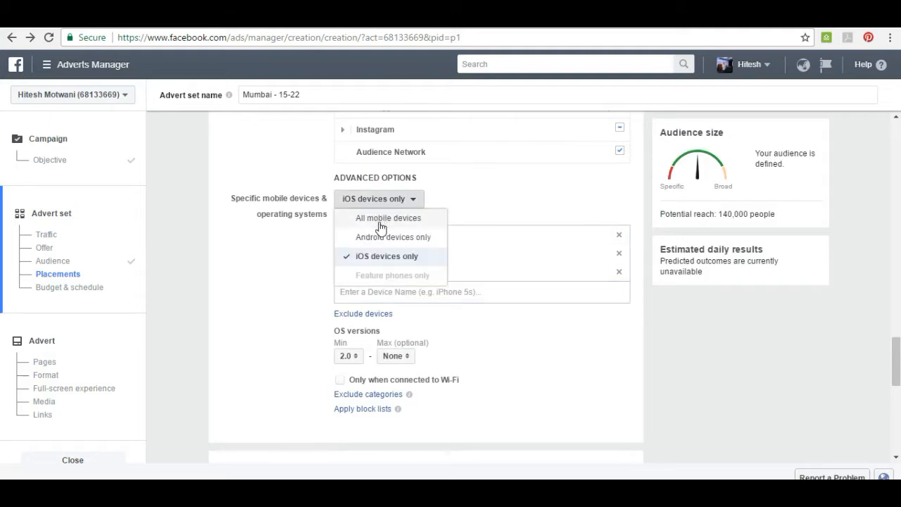
{"action": "left_click", "coordinate": [380, 222]}
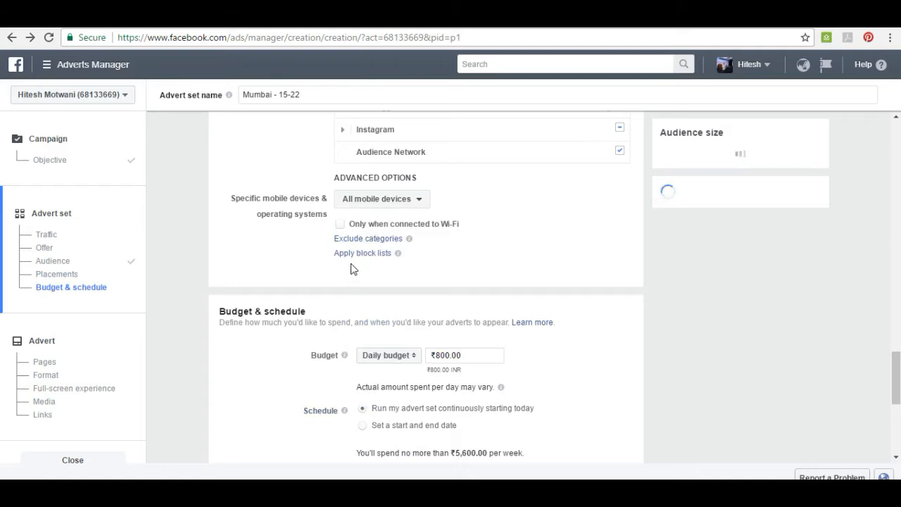
Review the budget type choices under Budget & schedule and keep Daily budget with its existing amount.
{"action": "scroll", "coordinate": [366, 283], "scroll_direction": "down", "scroll_amount": 3}
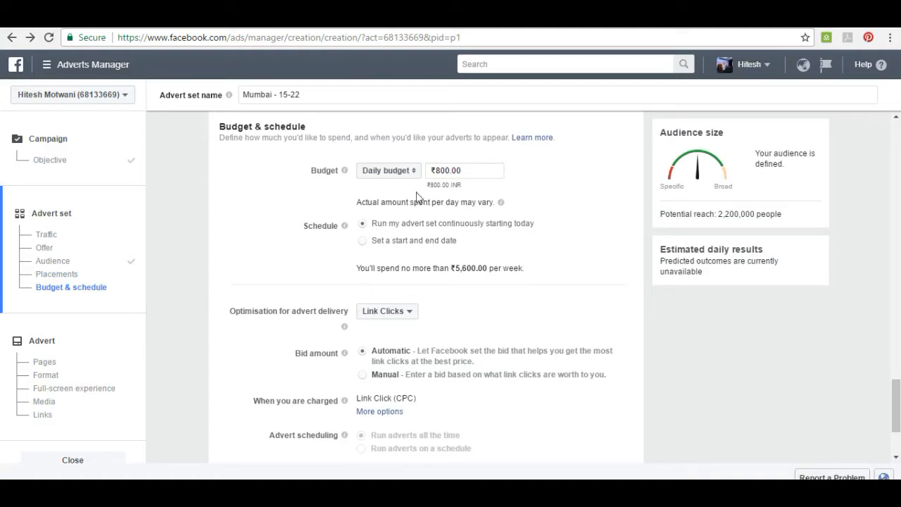
{"action": "left_click", "coordinate": [406, 172]}
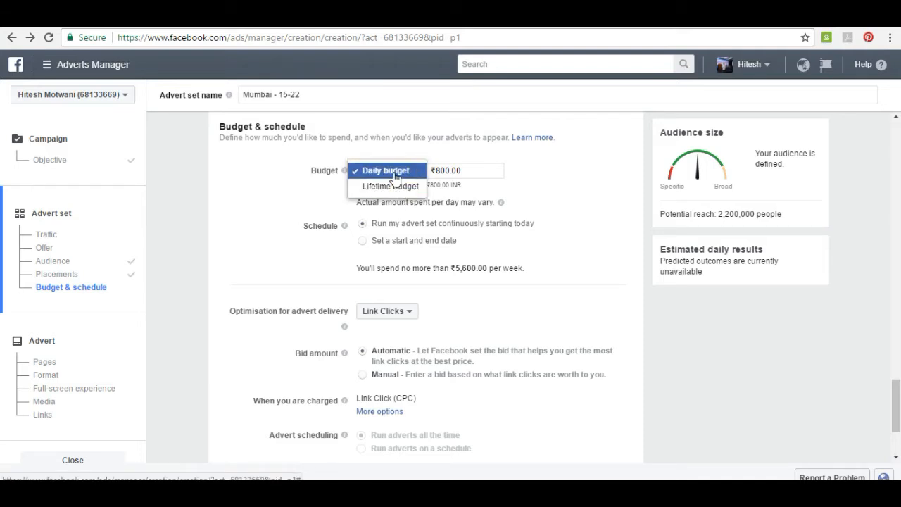
{"action": "left_click", "coordinate": [395, 175]}
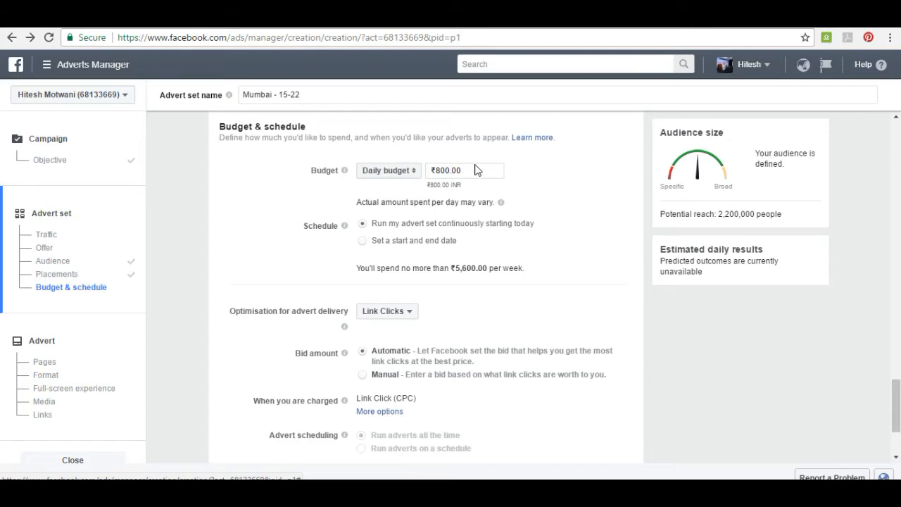
{"action": "left_click", "coordinate": [476, 169]}
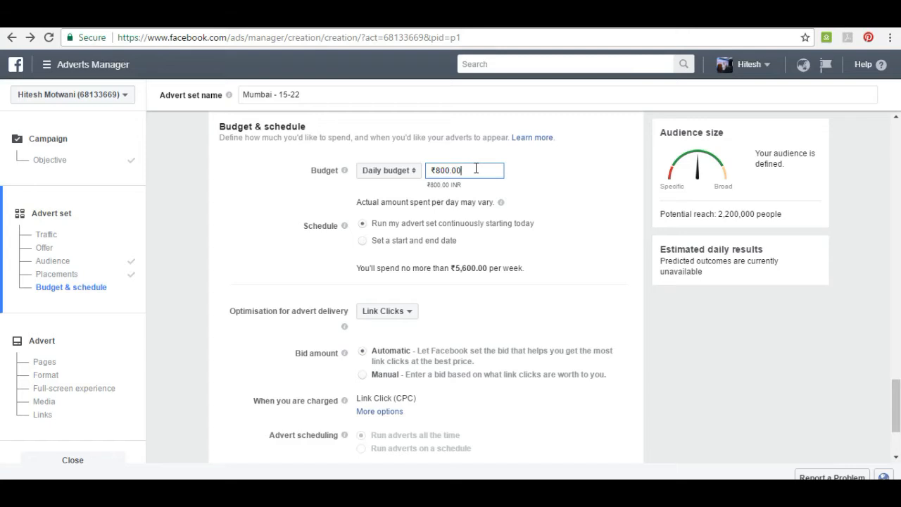
Give the advert set a start and end date schedule, keeping the 23/6/2017 start and setting the end to 26/6/2017.
{"action": "left_click", "coordinate": [373, 244]}
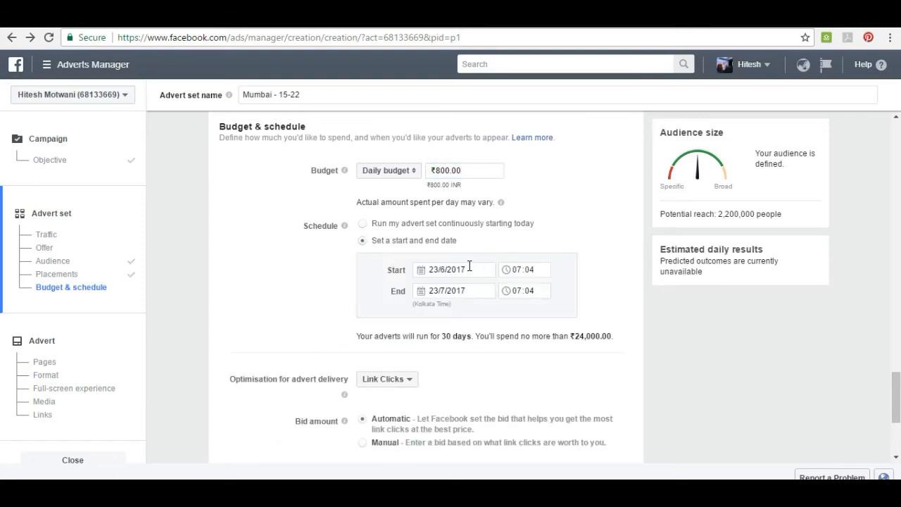
{"action": "left_click", "coordinate": [469, 267]}
{"action": "left_click", "coordinate": [534, 383]}
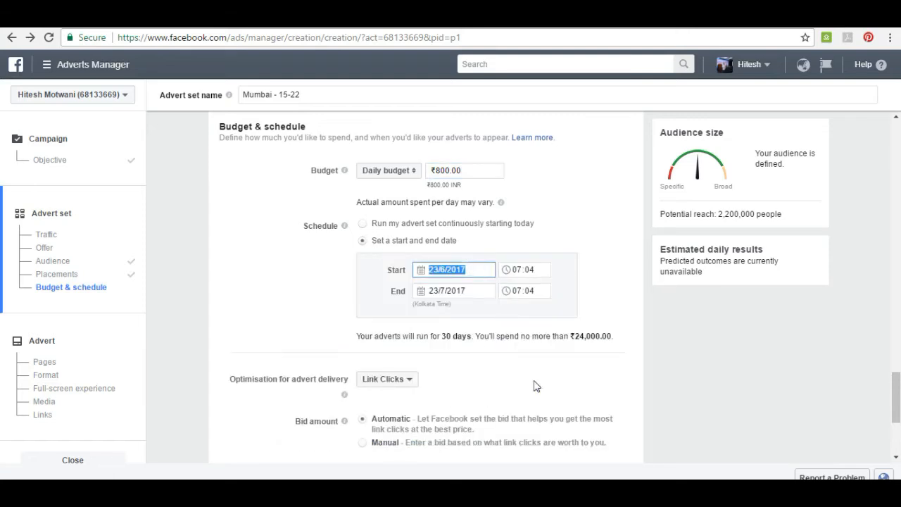
{"action": "left_click", "coordinate": [458, 292]}
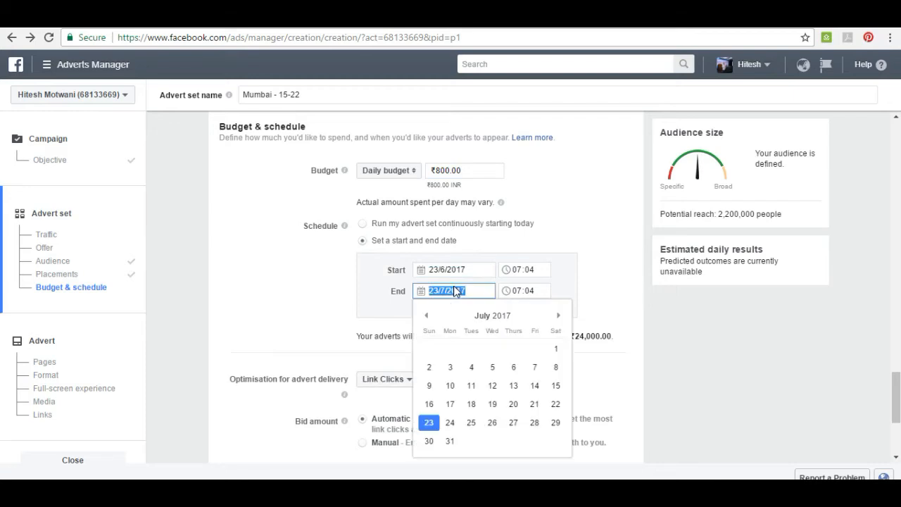
{"action": "left_click", "coordinate": [427, 317]}
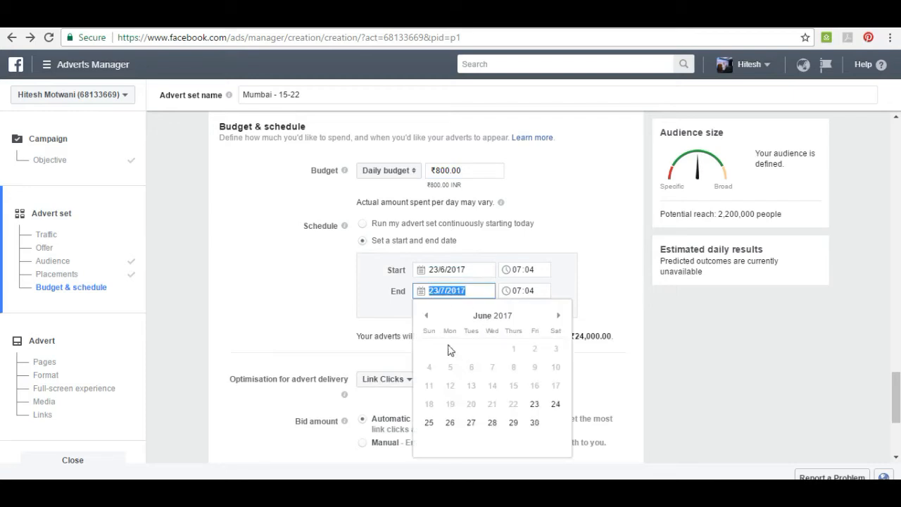
{"action": "left_click", "coordinate": [556, 404]}
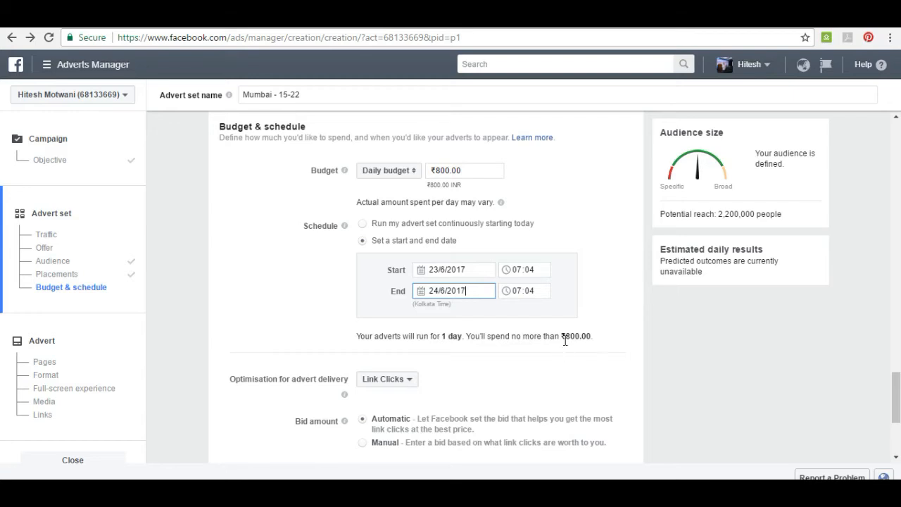
{"action": "left_click", "coordinate": [482, 290]}
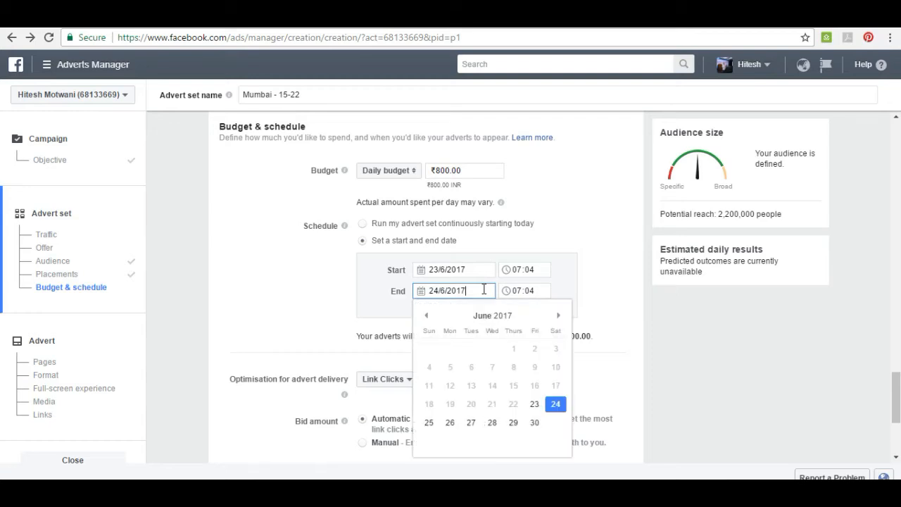
{"action": "left_click", "coordinate": [454, 423]}
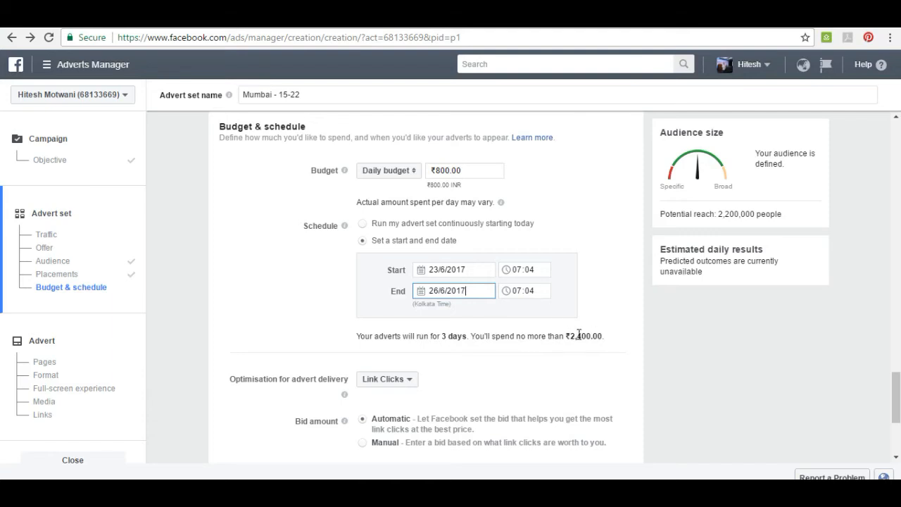
Switch the advert set's budget type to Lifetime Budget and keep the default amount.
{"action": "left_click", "coordinate": [398, 172]}
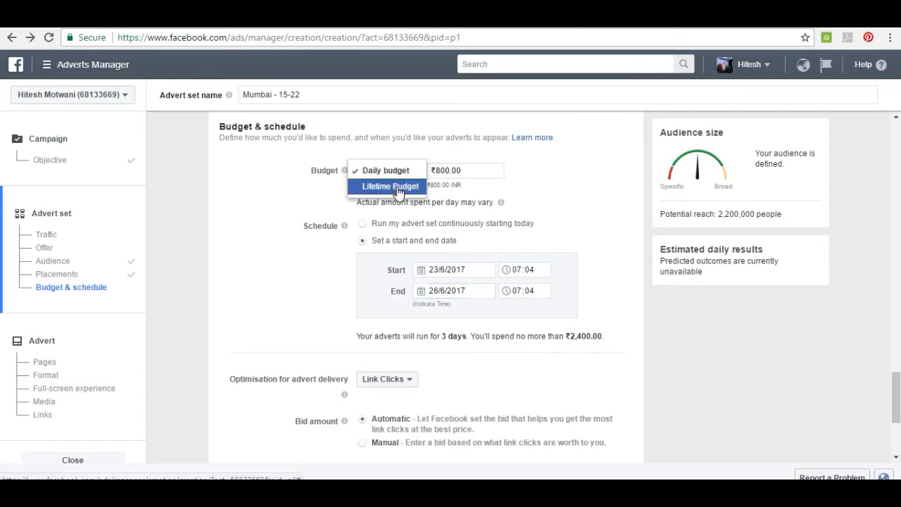
{"action": "left_click", "coordinate": [398, 190]}
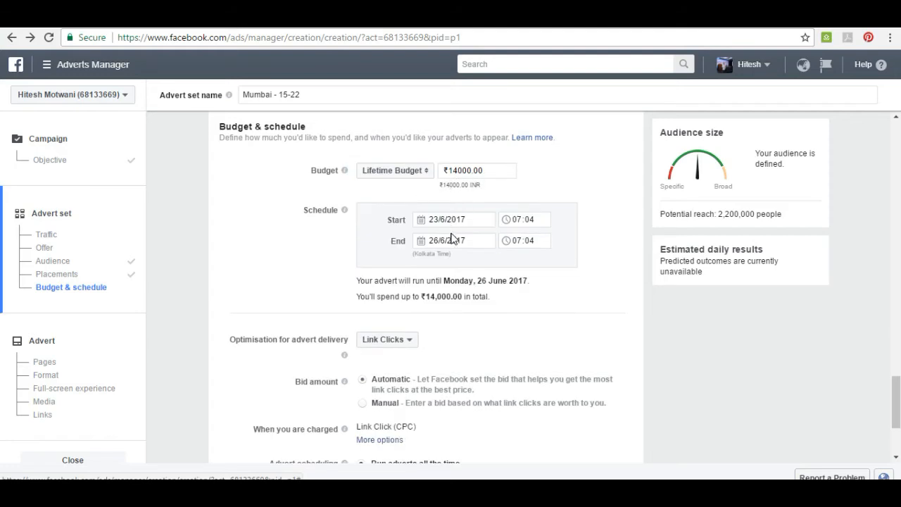
{"action": "left_click", "coordinate": [484, 172]}
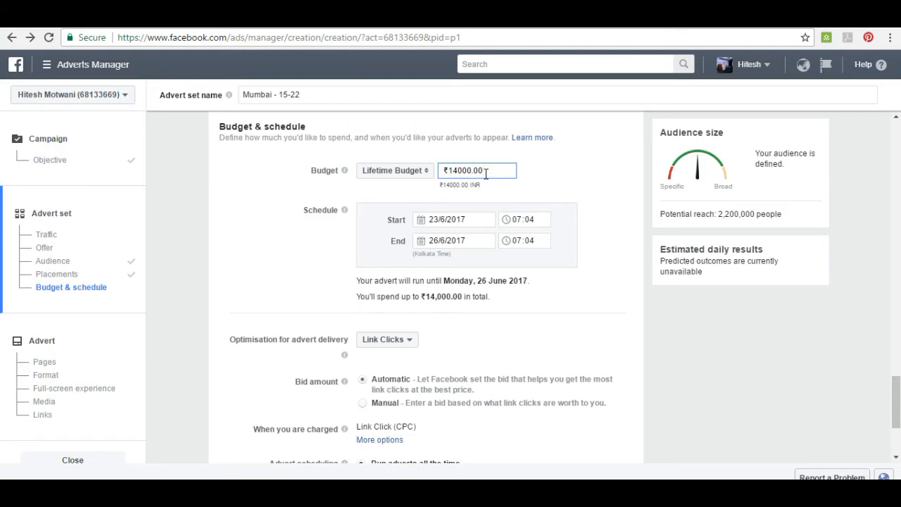
{"action": "left_click", "coordinate": [391, 205]}
Review the optimisation for advert delivery choices and keep the recommended Link Clicks option.
{"action": "scroll", "coordinate": [373, 238], "scroll_direction": "down", "scroll_amount": 3}
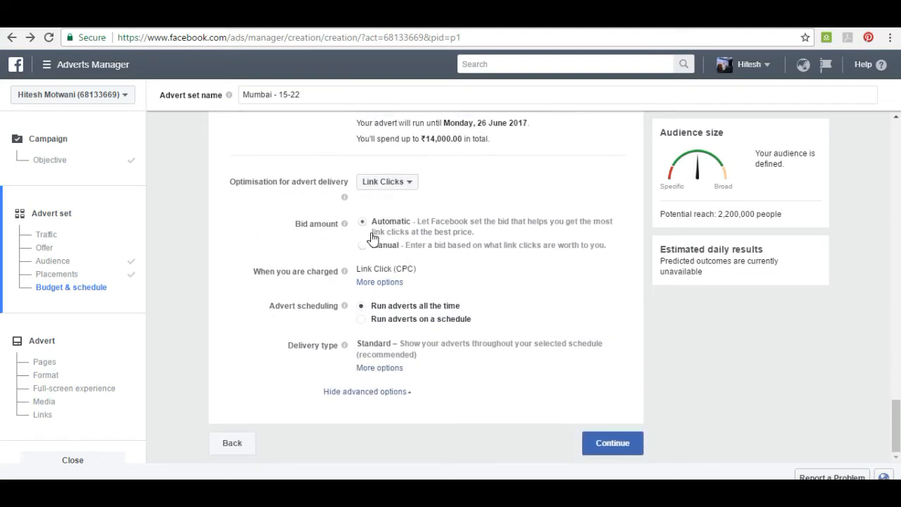
{"action": "left_click", "coordinate": [402, 181]}
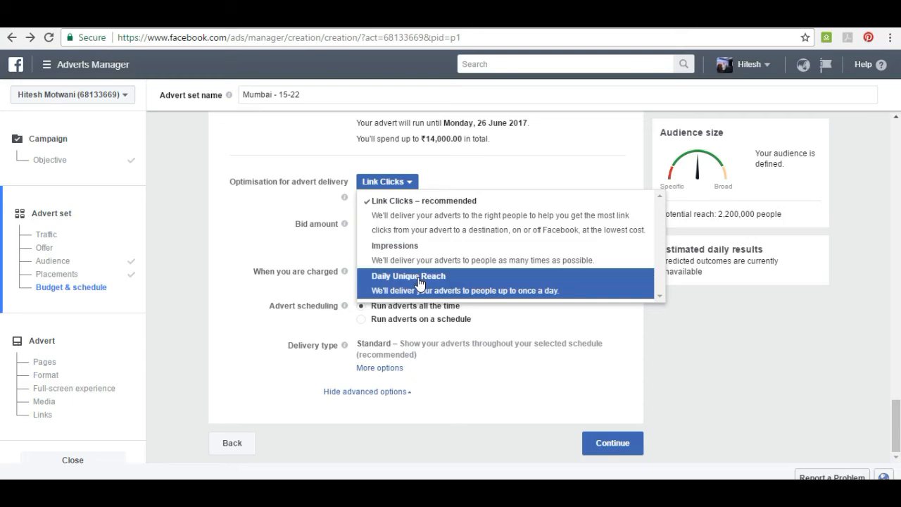
{"action": "left_click", "coordinate": [421, 220]}
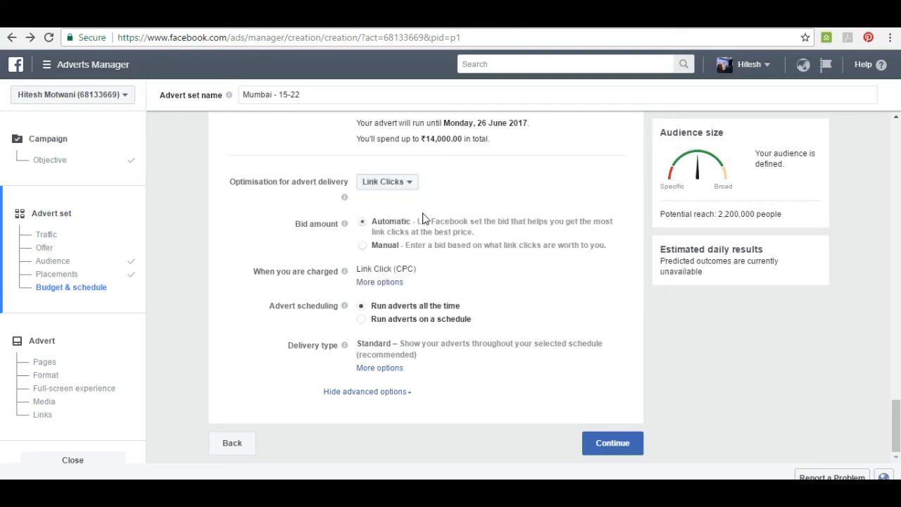